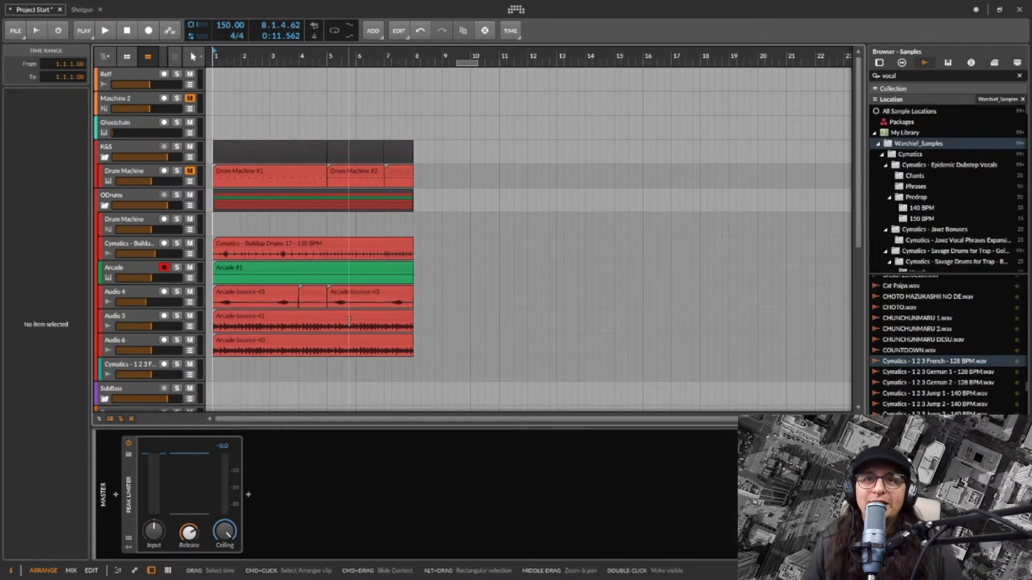
# Open the Arcade synth's plug-in window from the Arcade track and raise that track's volume slightly
pyautogui.click(144, 270)
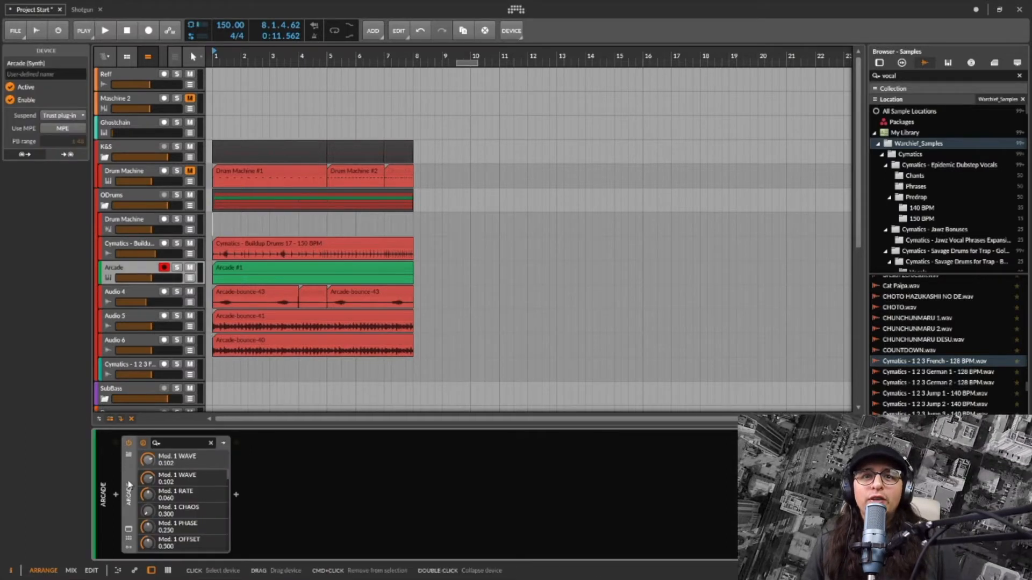
pyautogui.click(129, 529)
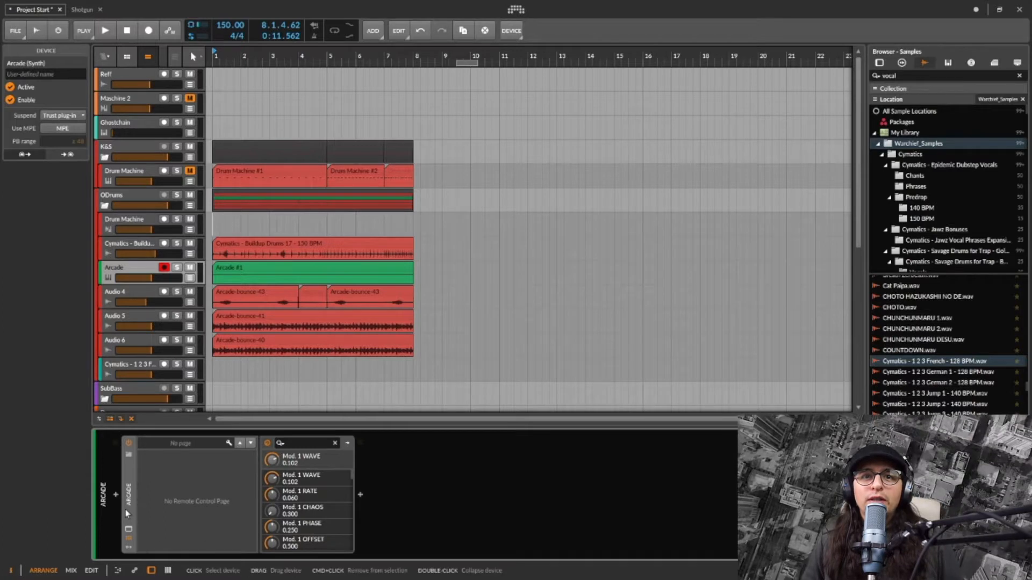
pyautogui.click(129, 528)
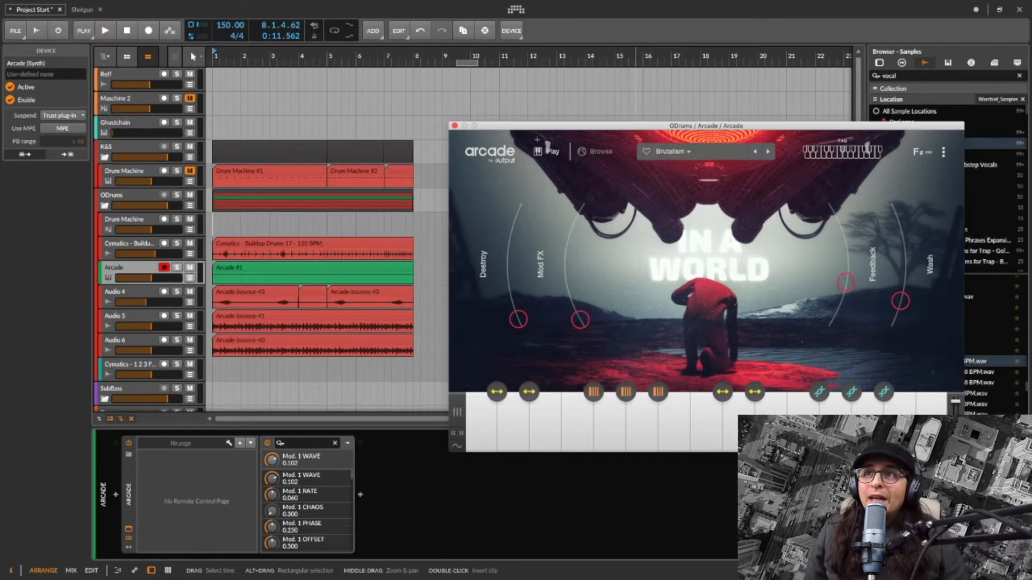
pyautogui.moveTo(813, 128); pyautogui.dragTo(755, 123)
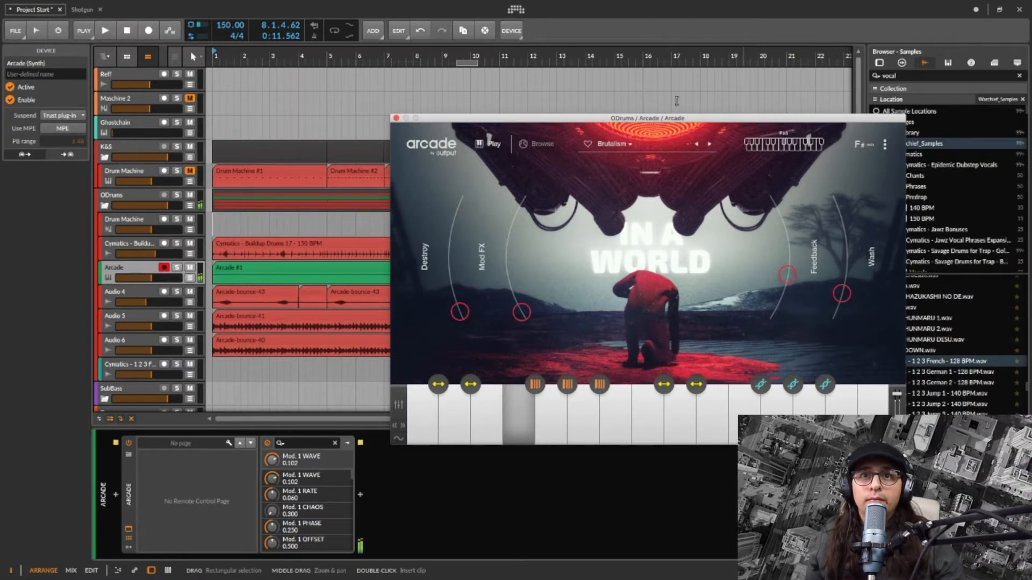
pyautogui.click(163, 278)
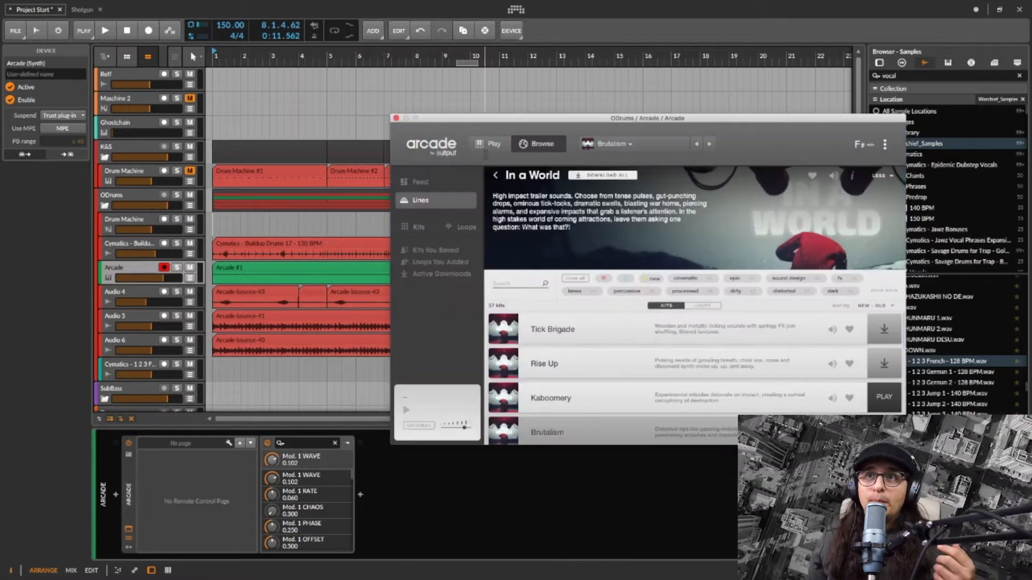
# Look through the In a World kits in Arcade's browser and return to its play view
pyautogui.click(536, 144)
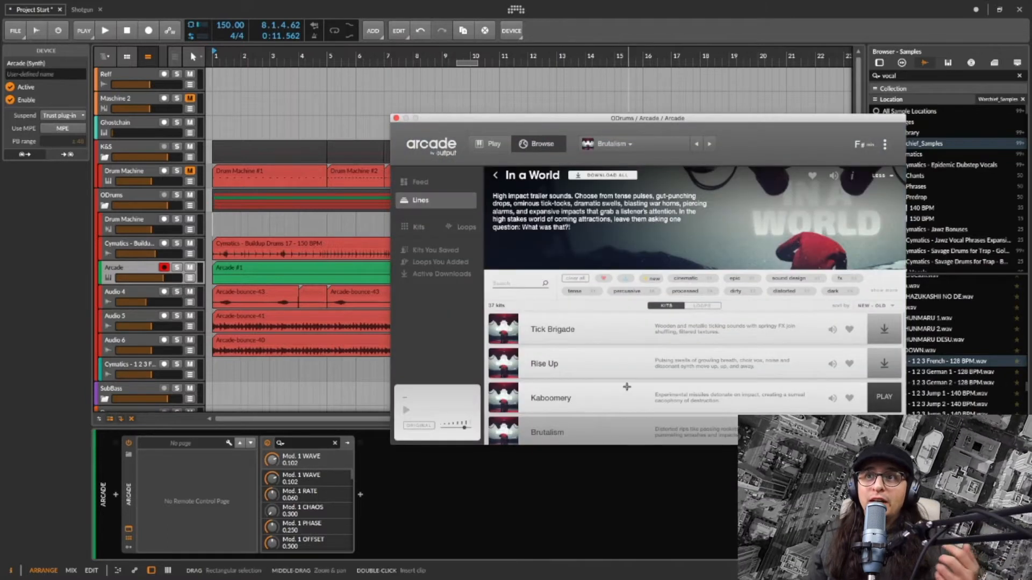
pyautogui.scroll(-1, 721, 403)
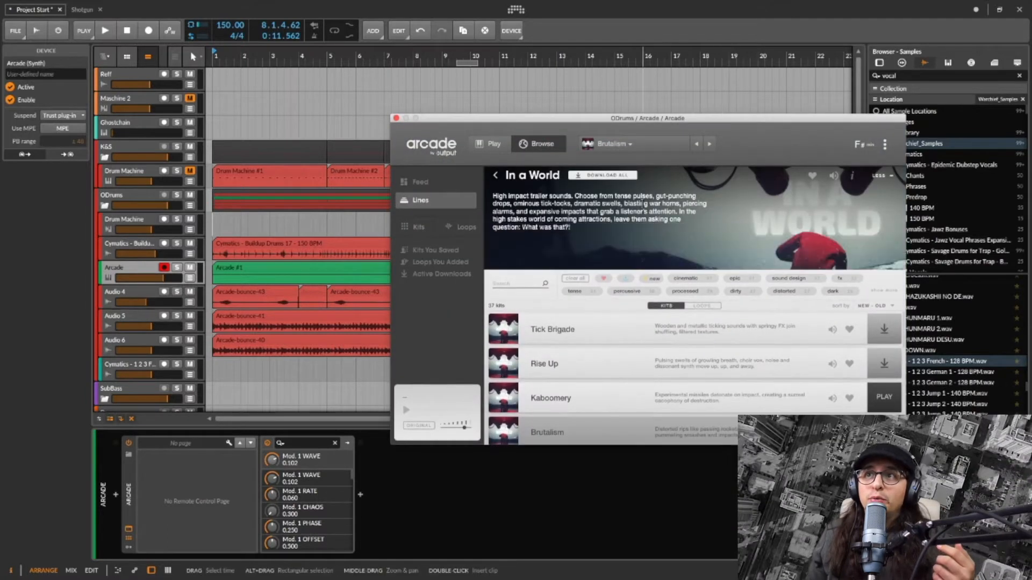
pyautogui.click(489, 144)
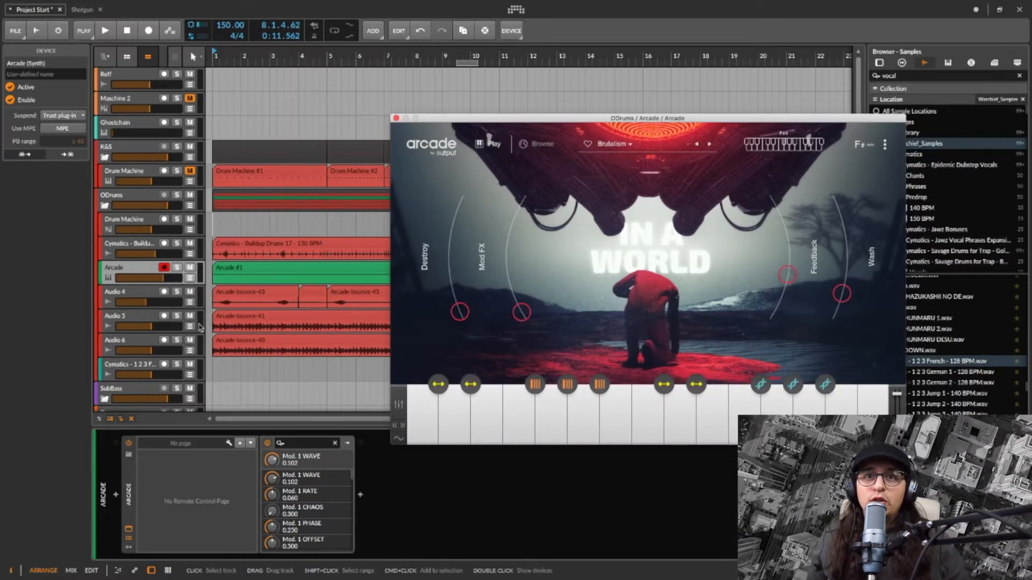
# Solo the Audio 5 track, listen to it from the beginning of the arrangement, and unsolo it
pyautogui.click(177, 317)
pyautogui.click(215, 325)
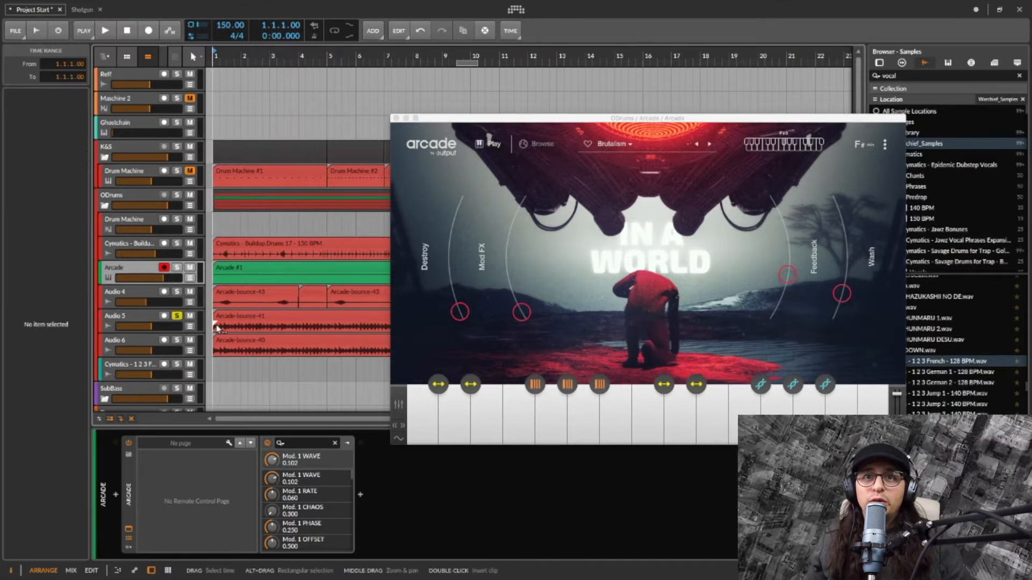
pyautogui.press('space')
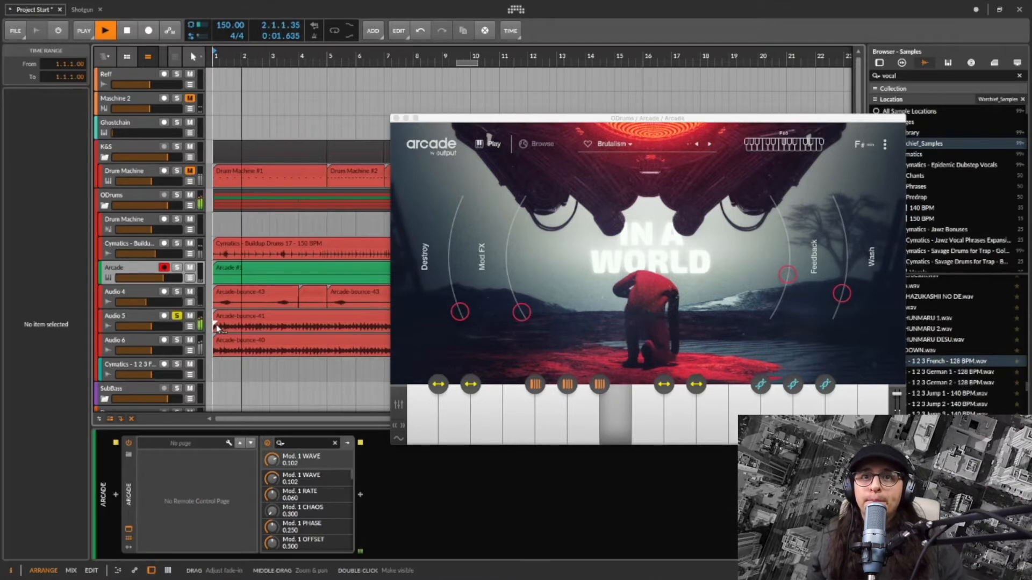
pyautogui.click(177, 317)
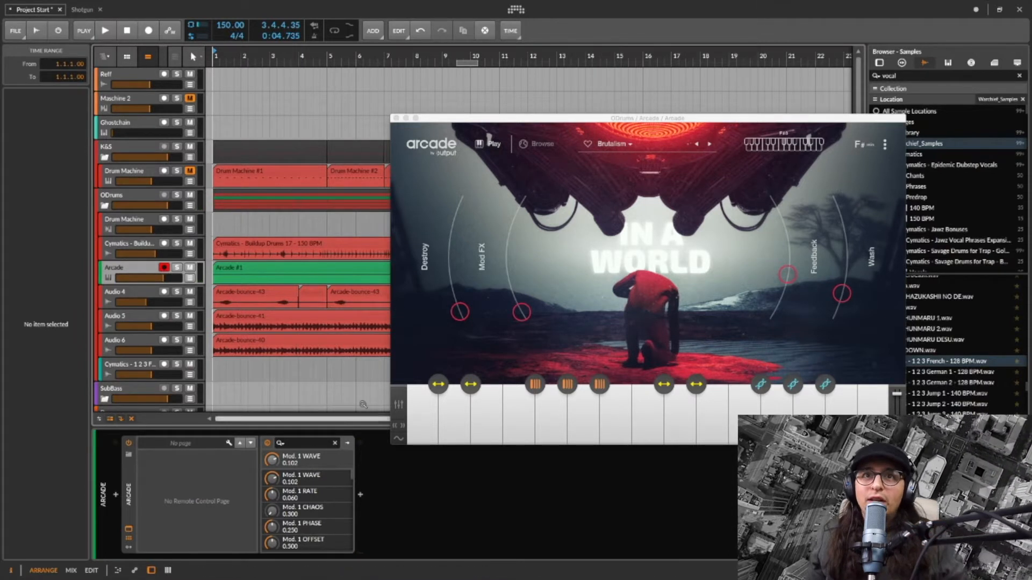
# Solo the Audio 4 track, play it back briefly, and unsolo it
pyautogui.click(177, 292)
pyautogui.press('space')
pyautogui.press('space')
pyautogui.click(176, 292)
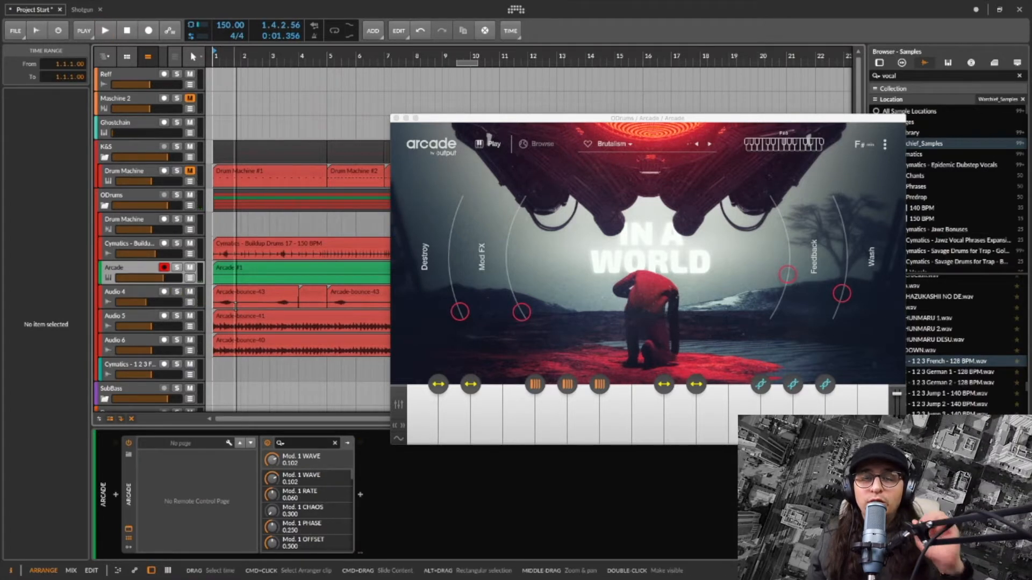
# Switch Arcade from Brutalism to the Driven kit and play the arrangement from the start
pyautogui.click(709, 144)
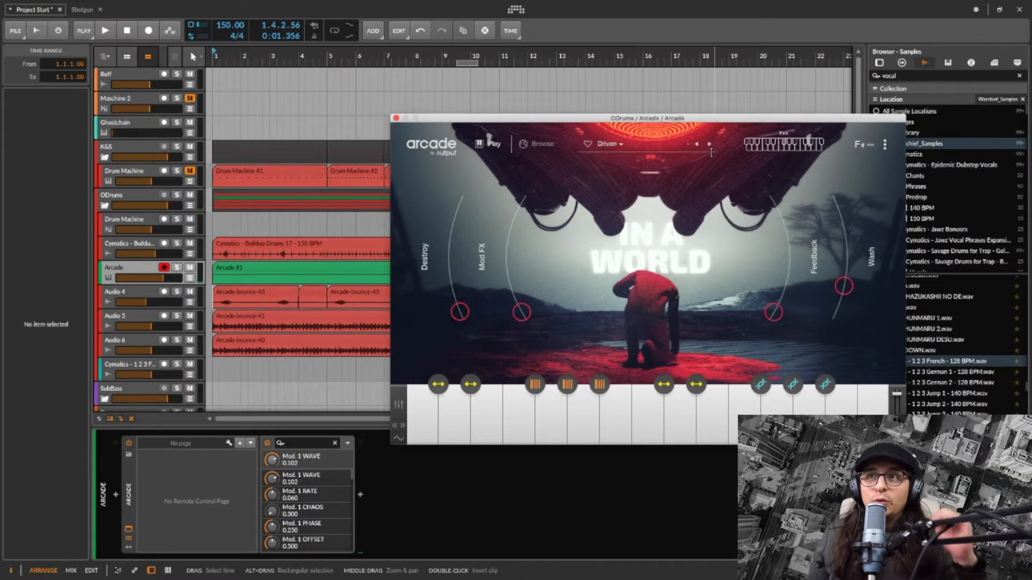
pyautogui.click(210, 327)
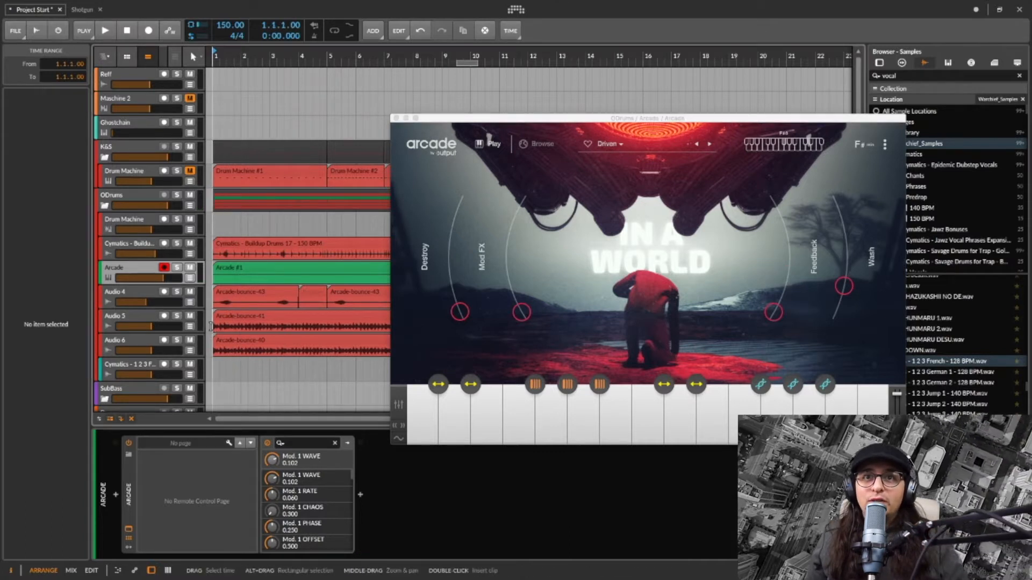
pyautogui.click(177, 316)
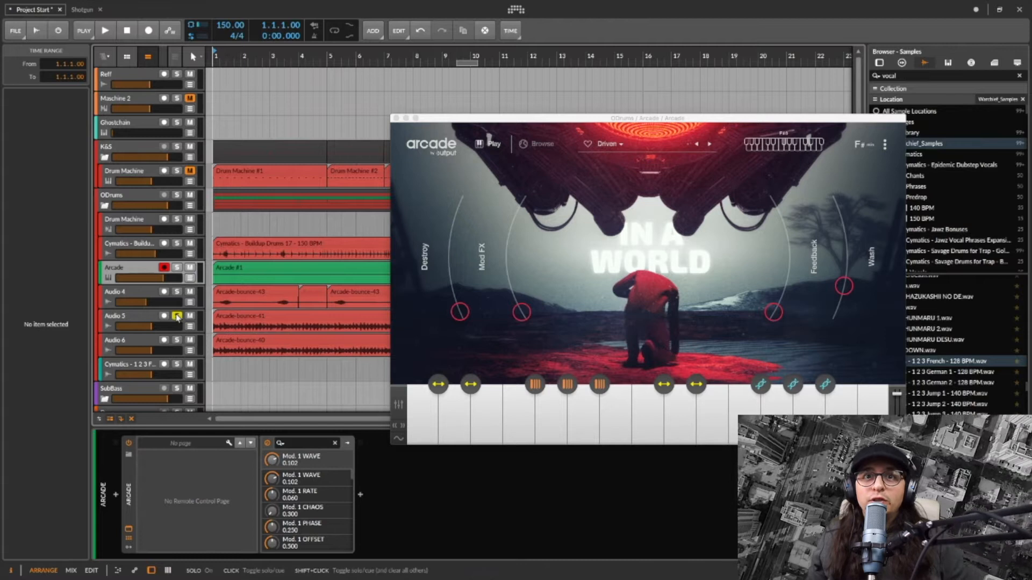
pyautogui.click(177, 316)
pyautogui.press('space')
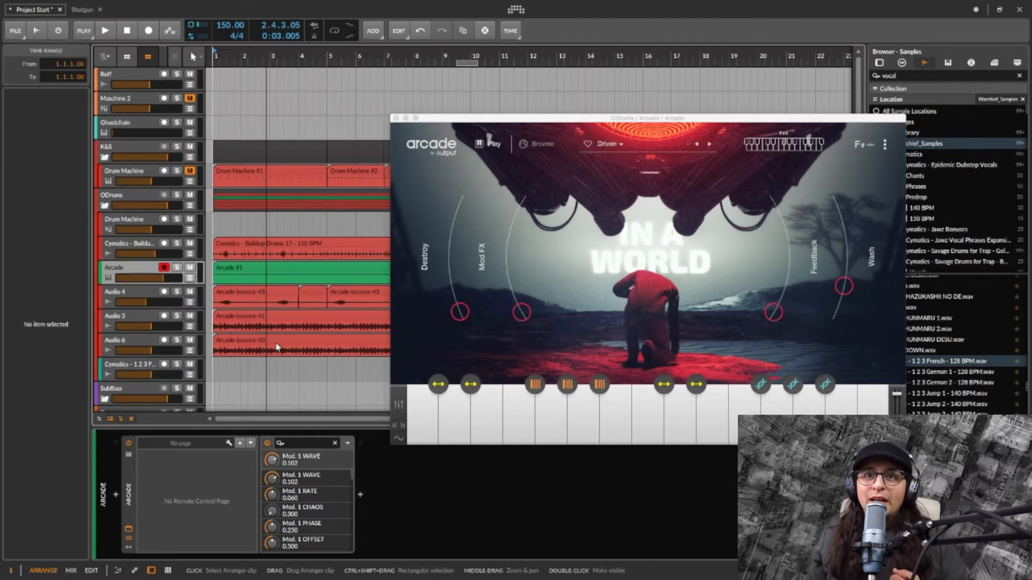
# Play the arrangement with Audio 6 temporarily muted, and leave only the Arcade track muted among the Arcade layers
pyautogui.moveTo(519, 119); pyautogui.dragTo(606, 101)
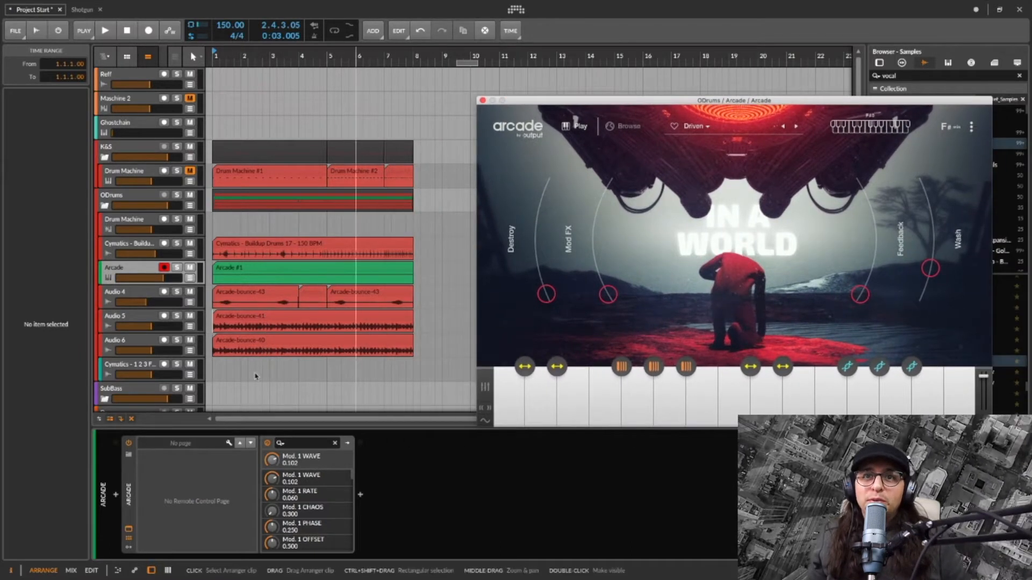
pyautogui.click(191, 342)
pyautogui.press('space')
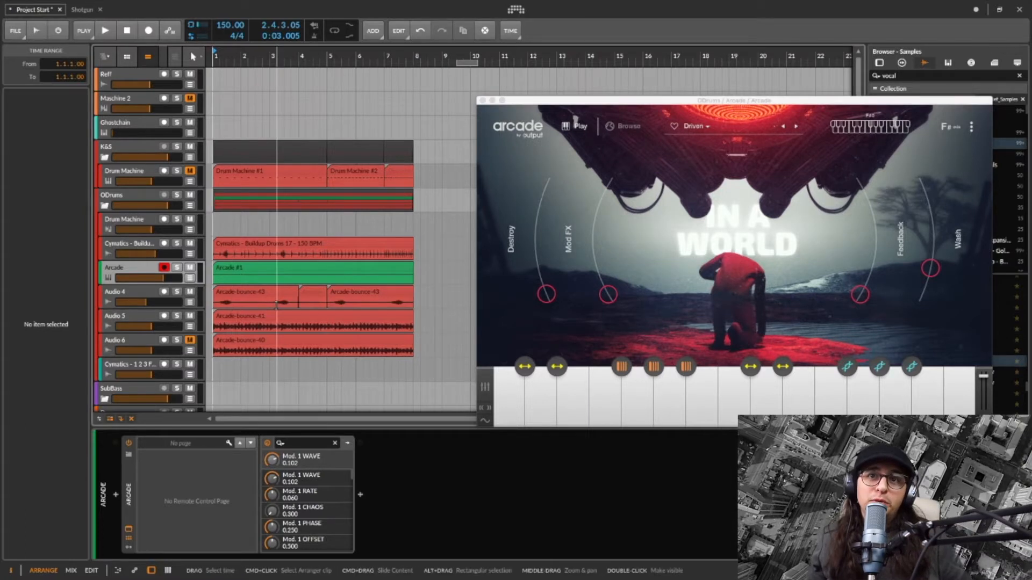
pyautogui.press('space')
pyautogui.click(192, 342)
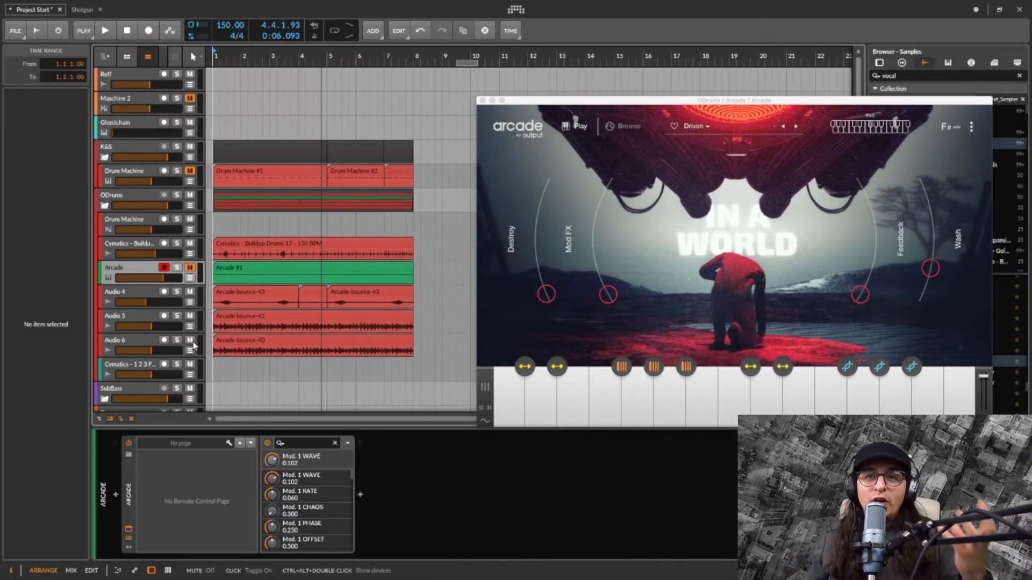
# Show Audio 6's Arcade-bounce-40 clip in the detail editor, and bounce the Arcade #1 clip to a new audio track with the Pre-Fader source
pyautogui.click(271, 341)
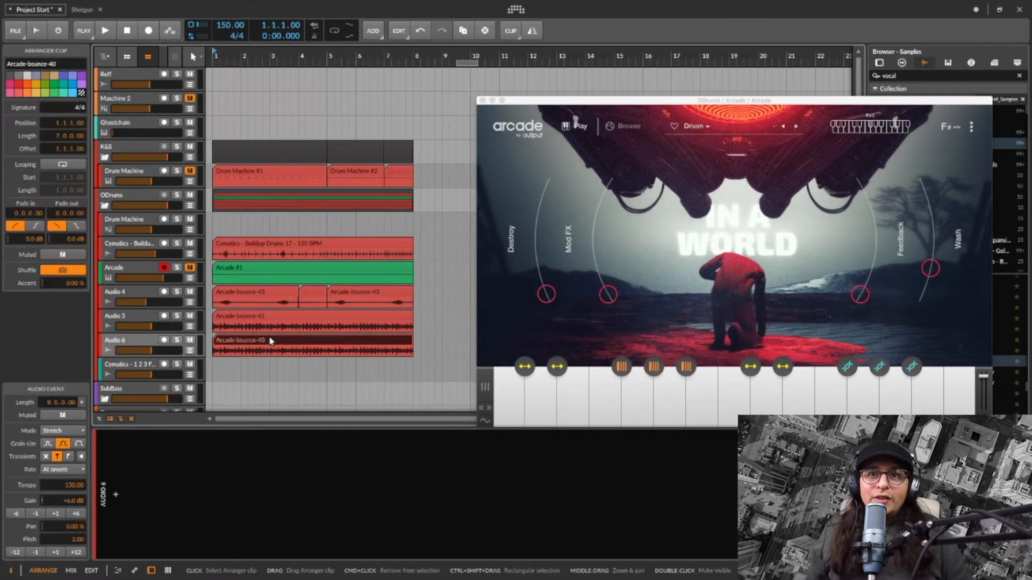
pyautogui.moveTo(286, 392); pyautogui.dragTo(288, 317)
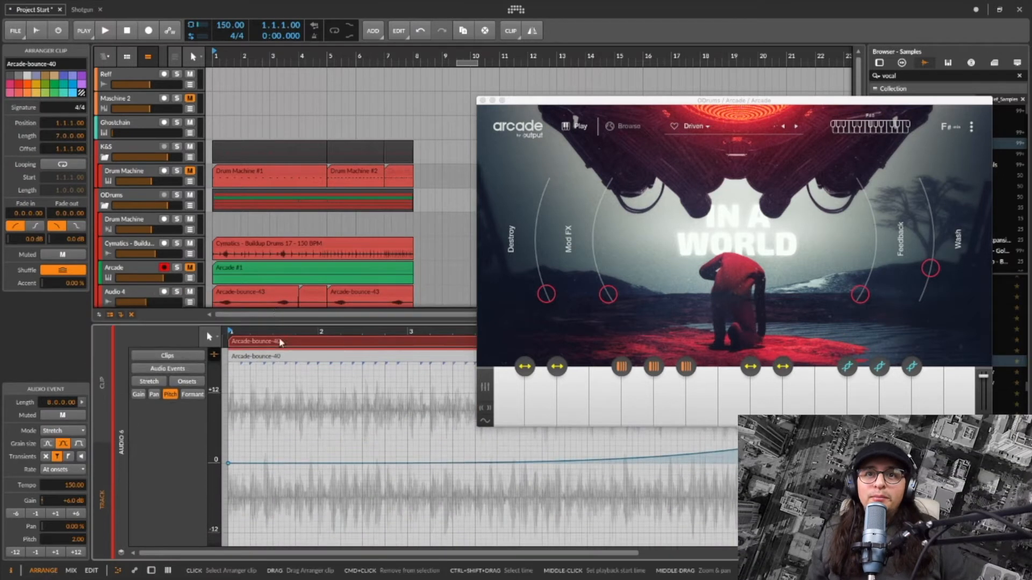
pyautogui.rightClick(250, 268)
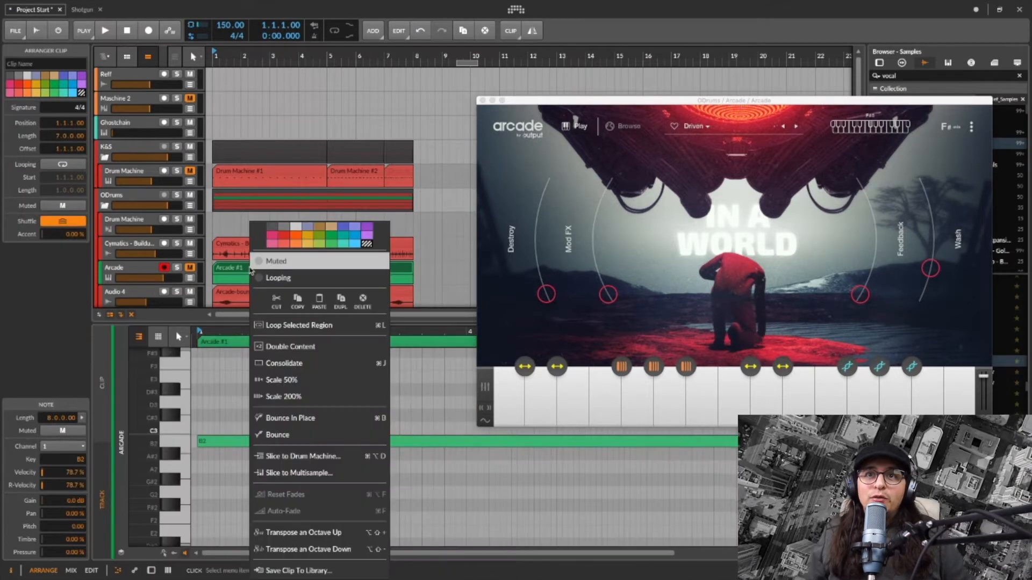
pyautogui.click(291, 435)
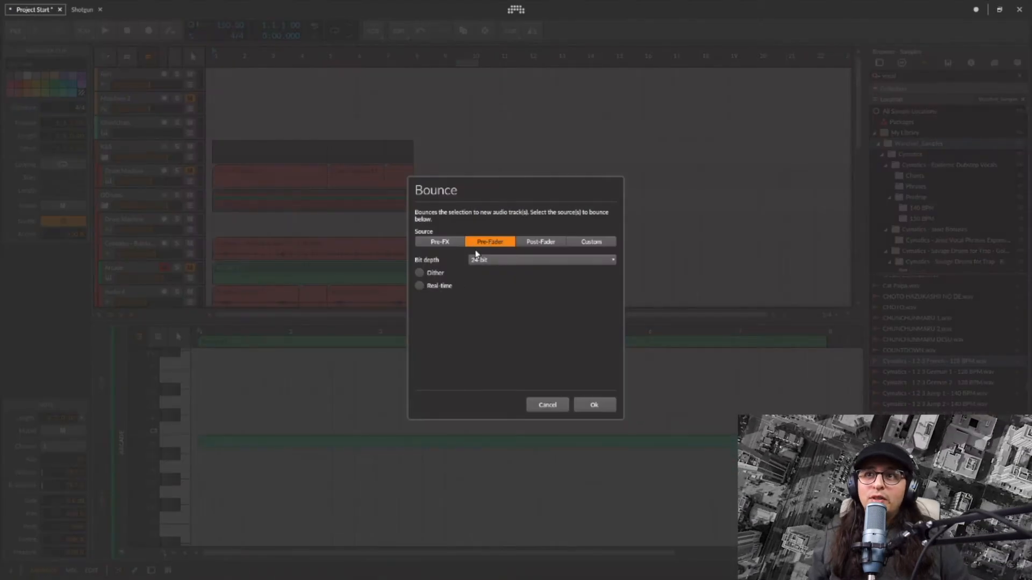
pyautogui.click(591, 406)
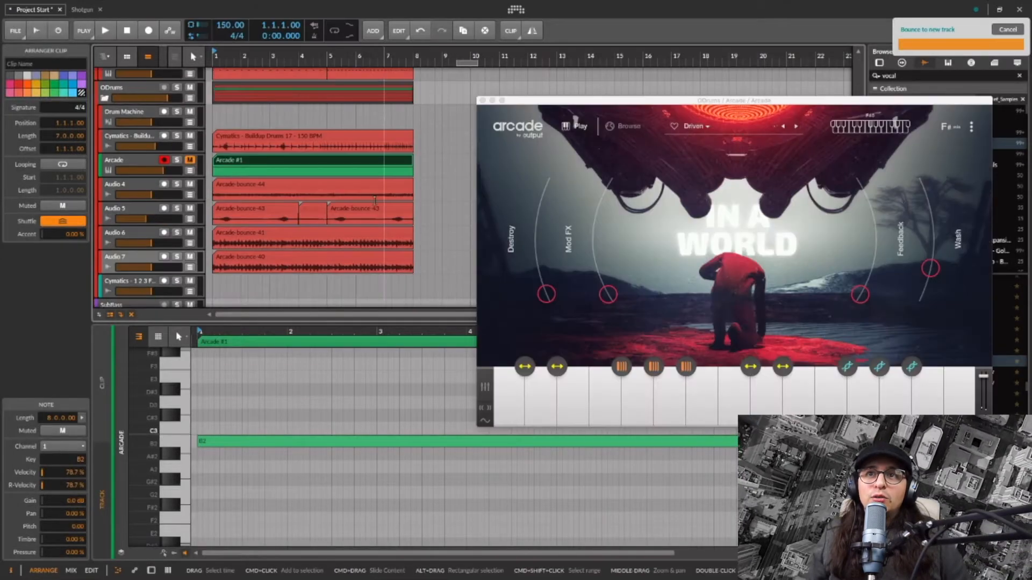
# Set the gain of the Arcade-bounce-44 clip to +6 dB
pyautogui.click(366, 190)
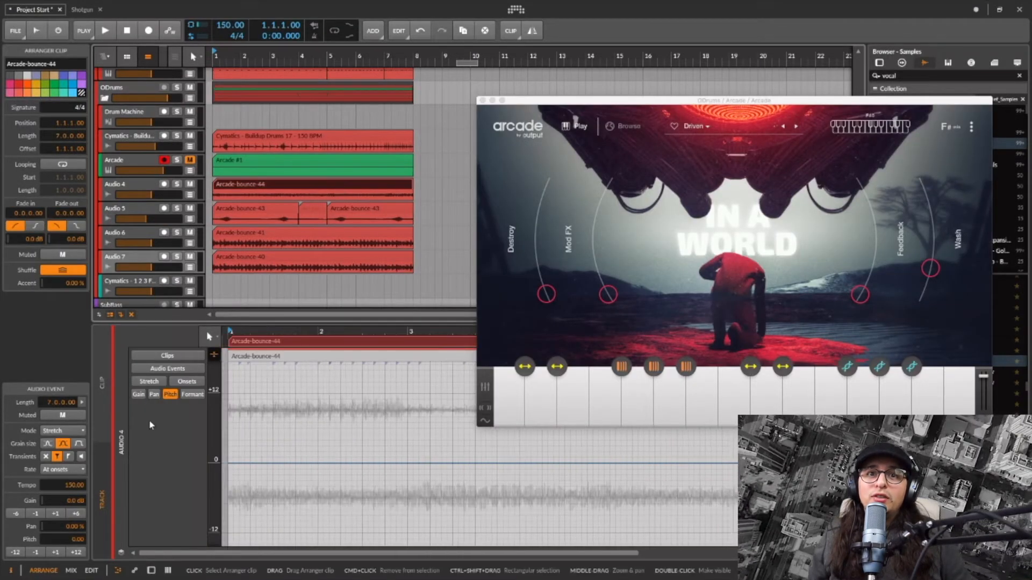
pyautogui.keyDown('super'); pyautogui.click(74, 504); pyautogui.keyUp('super')
pyautogui.write('6')
pyautogui.press('Return')
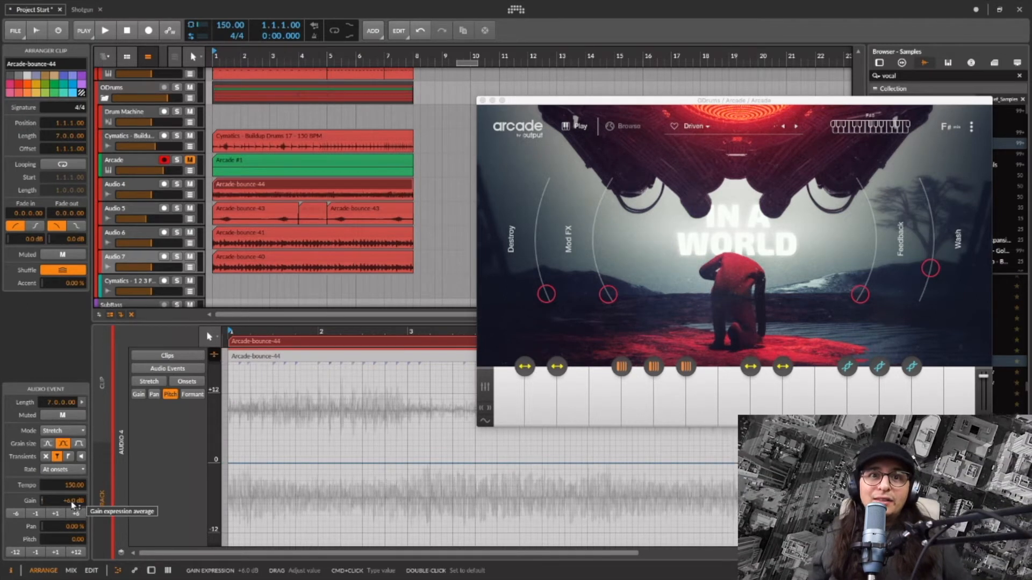
# Listen to the Arcade-bounce-44 clip on Audio 4 soloed from the start, and then together with the other tracks
pyautogui.click(177, 185)
pyautogui.click(212, 196)
pyautogui.press('space')
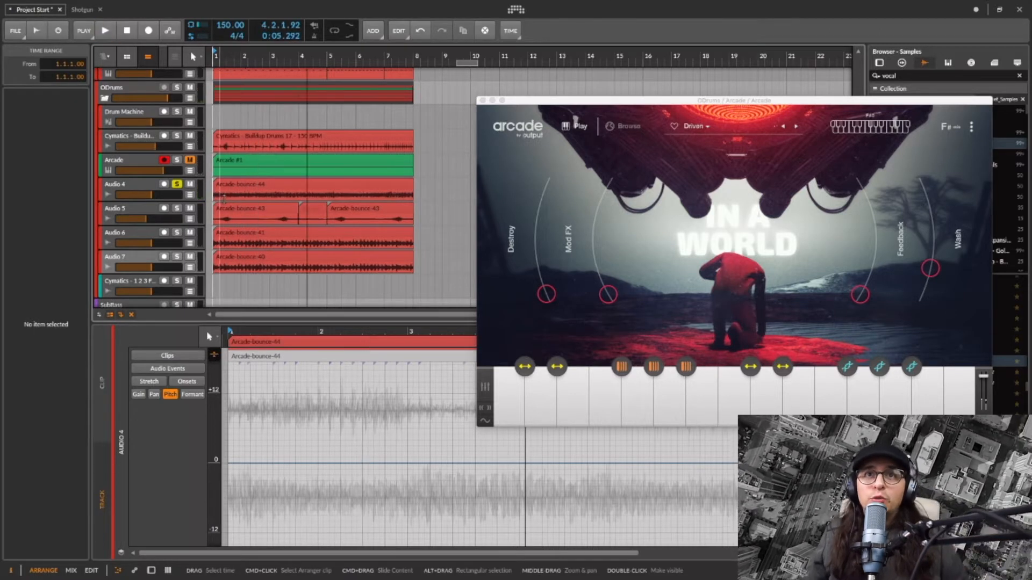
pyautogui.click(177, 185)
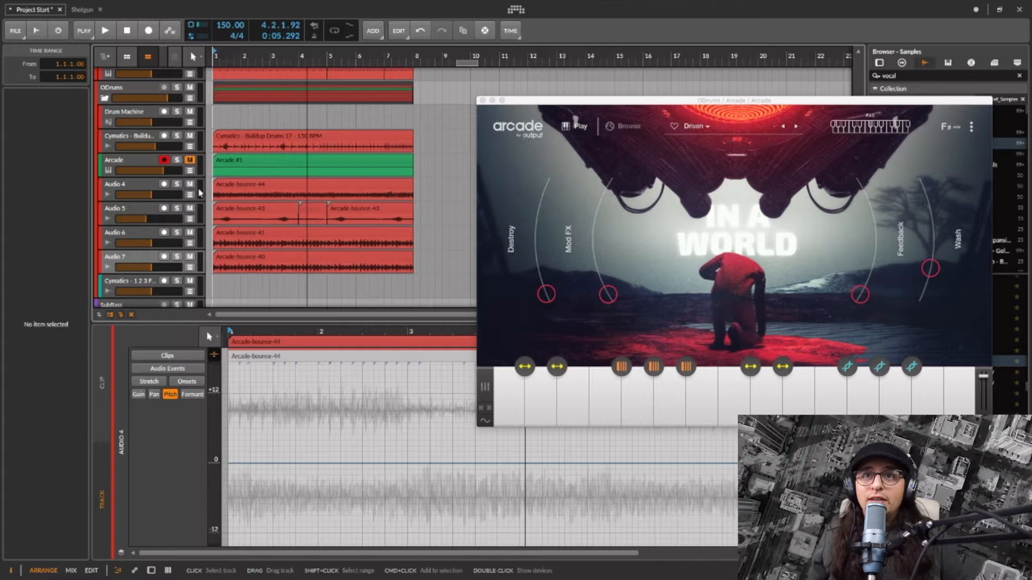
pyautogui.press('space')
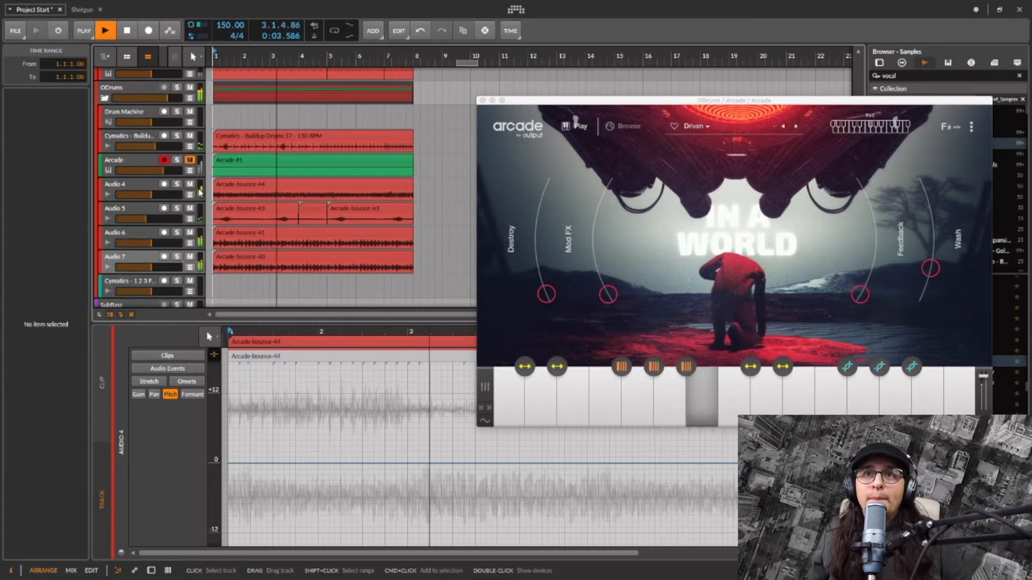
pyautogui.press('space')
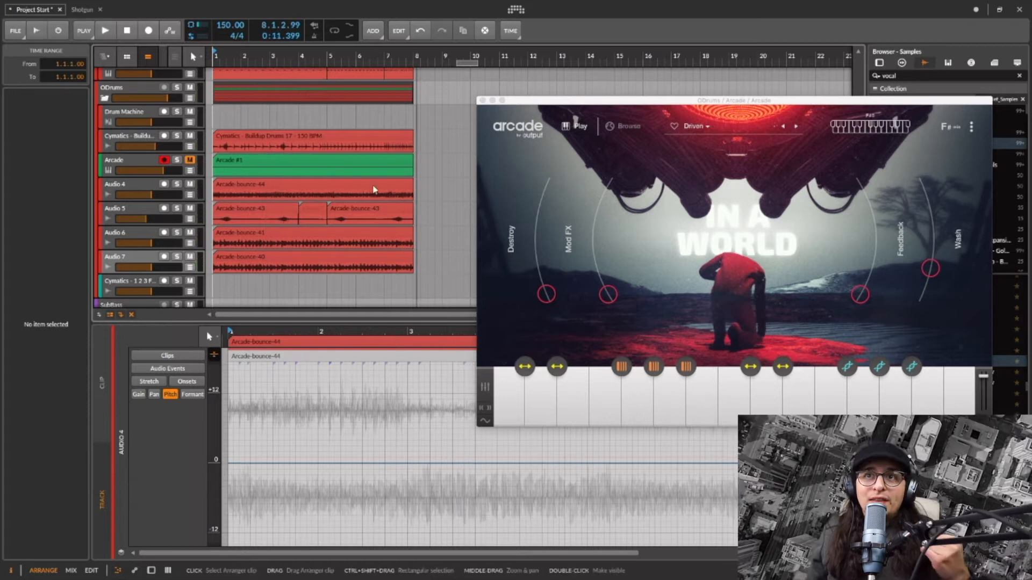
# Close the Arcade plug-in window and examine the pitch curve of the Arcade-bounce-40 clip on Audio 7 from beginning to end
pyautogui.click(285, 257)
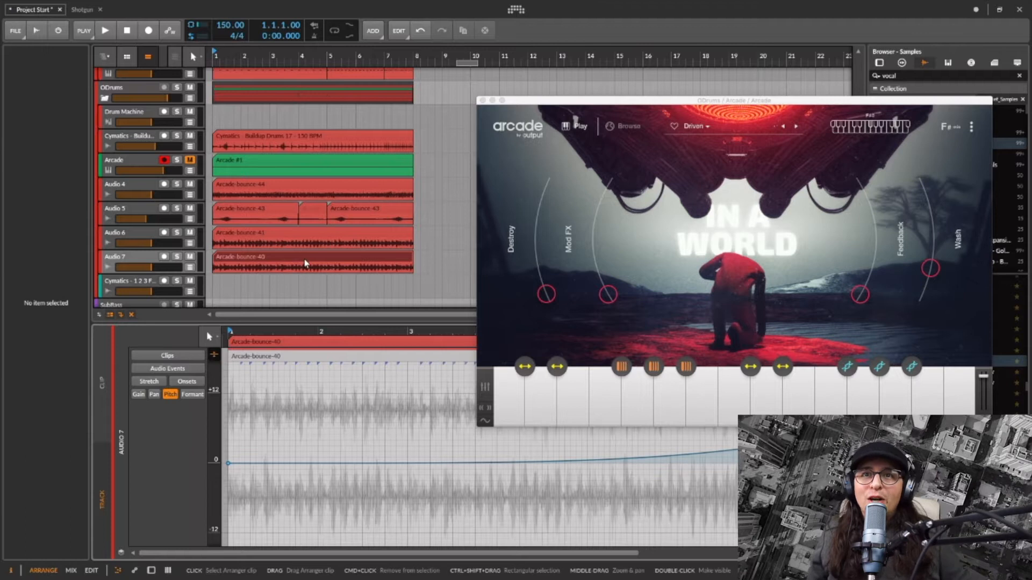
pyautogui.click(305, 261)
pyautogui.hscroll(10, 456, 446)
pyautogui.hscroll(-4, 451, 428)
pyautogui.hscroll(1, 422, 427)
pyautogui.hscroll(2, 422, 427)
pyautogui.click(484, 100)
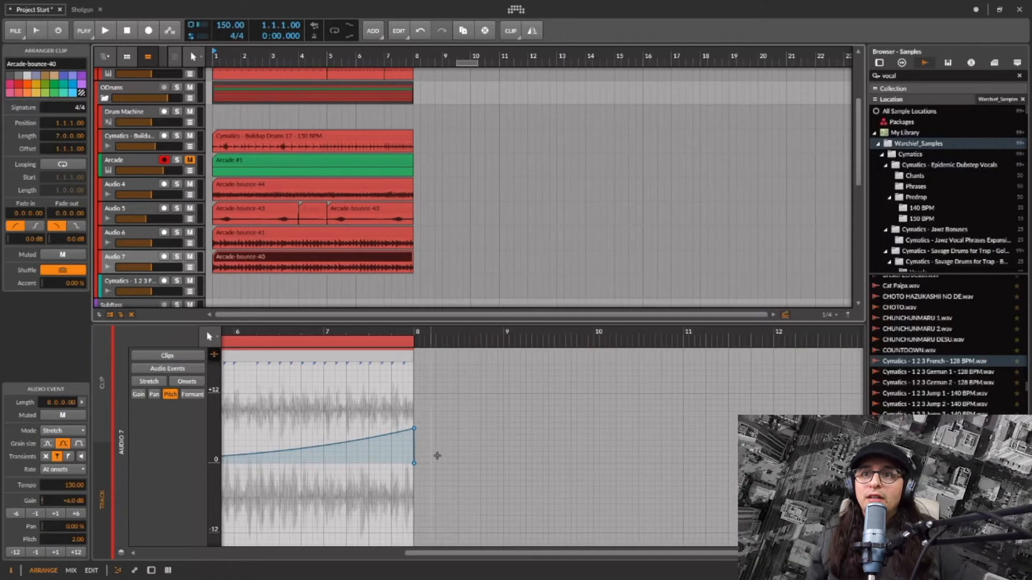
pyautogui.hscroll(-3, 437, 455)
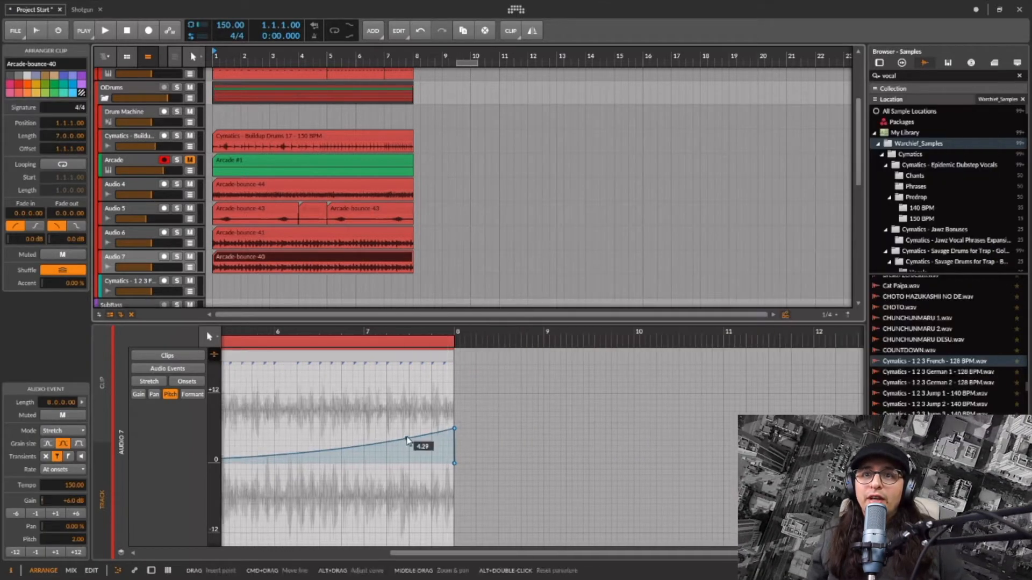
pyautogui.doubleClick(278, 260)
pyautogui.hscroll(5, 299, 406)
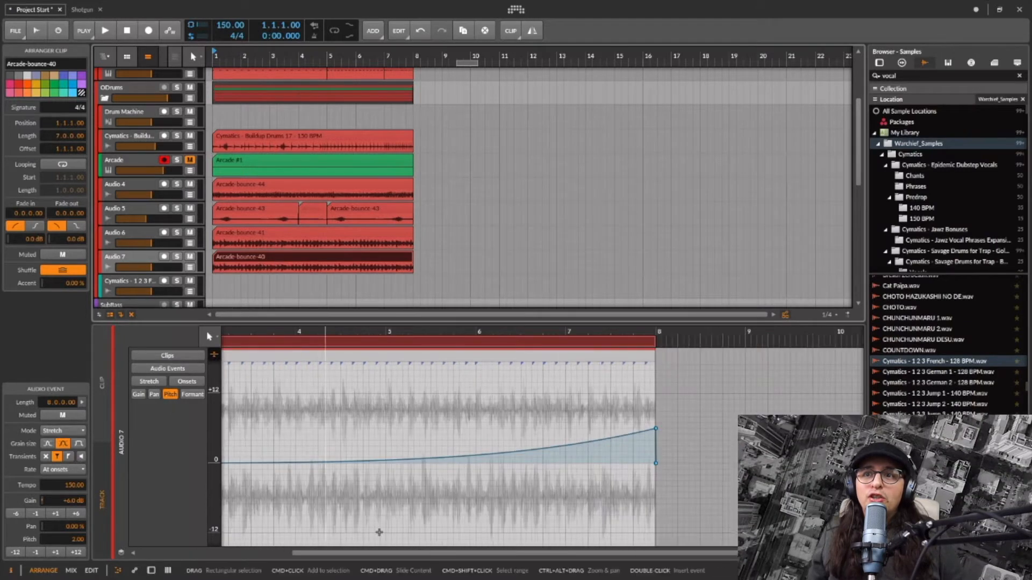
pyautogui.hscroll(-8, 333, 456)
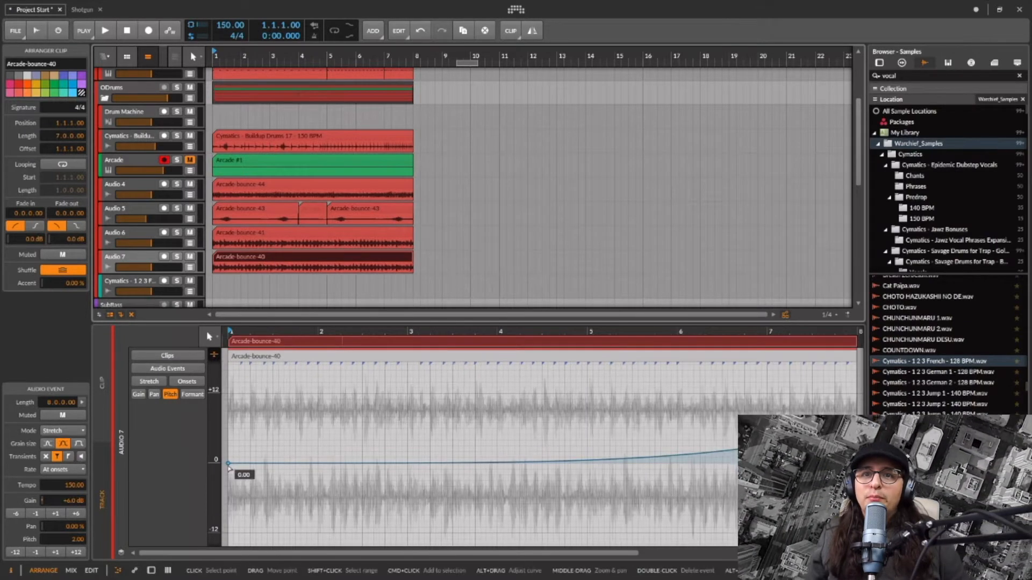
# Examine the rising end of the pitch curve on the Arcade-bounce-40 clip up to the clip's end
pyautogui.hscroll(3, 299, 462)
pyautogui.hscroll(5, 327, 447)
pyautogui.moveTo(616, 432)
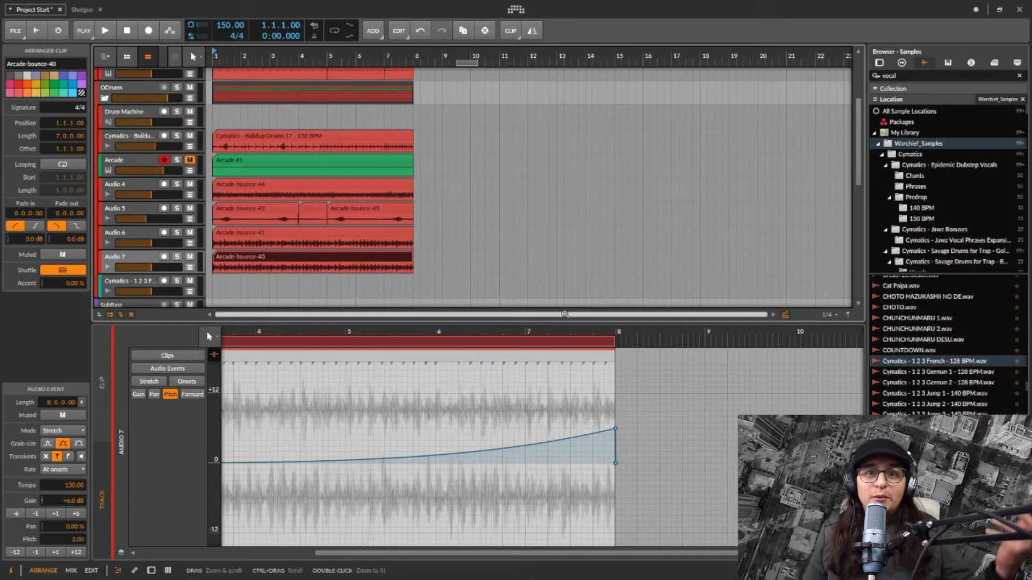
pyautogui.click(416, 267)
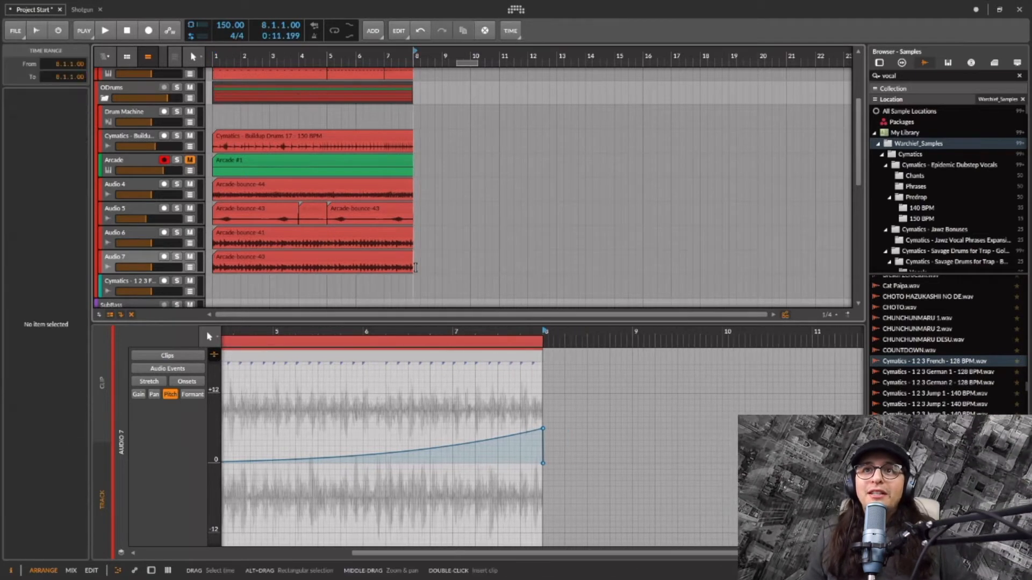
# Listen to the Arcade-bounce-43 clip on Audio 5 soloed from the start, and release the solo
pyautogui.scroll(1, 244, 240)
pyautogui.click(244, 241)
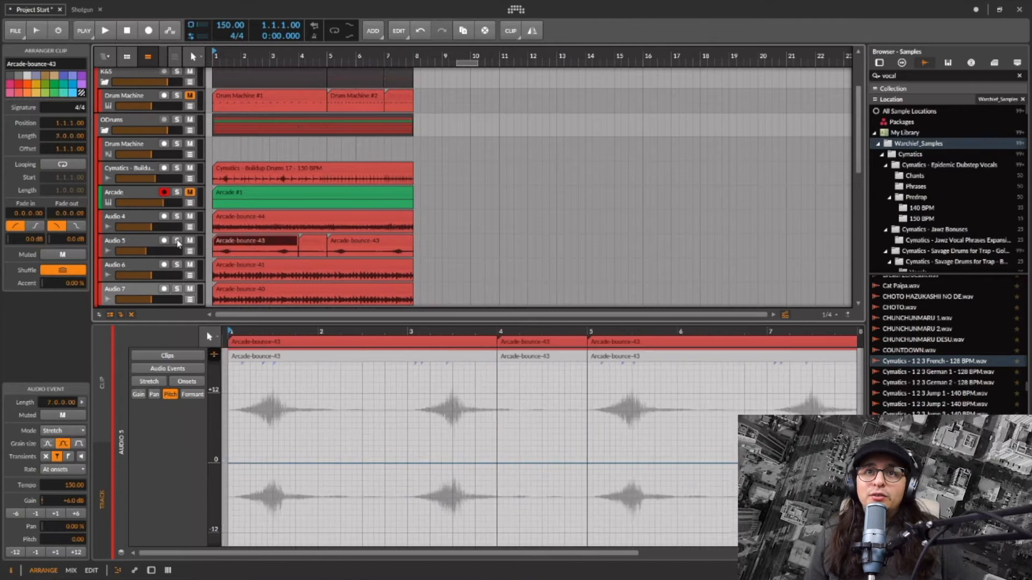
pyautogui.click(220, 252)
pyautogui.press('space')
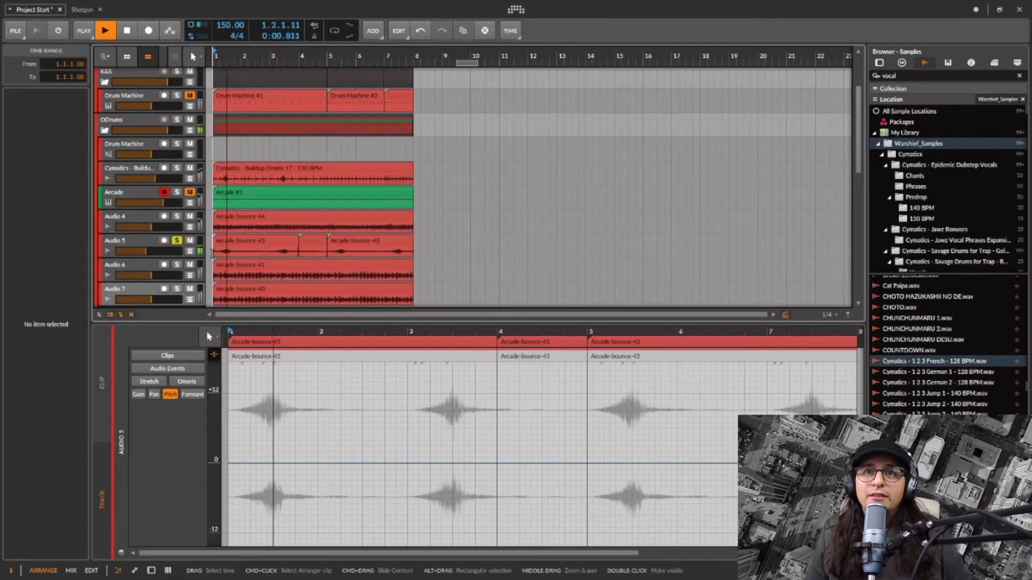
pyautogui.press('space')
pyautogui.click(176, 241)
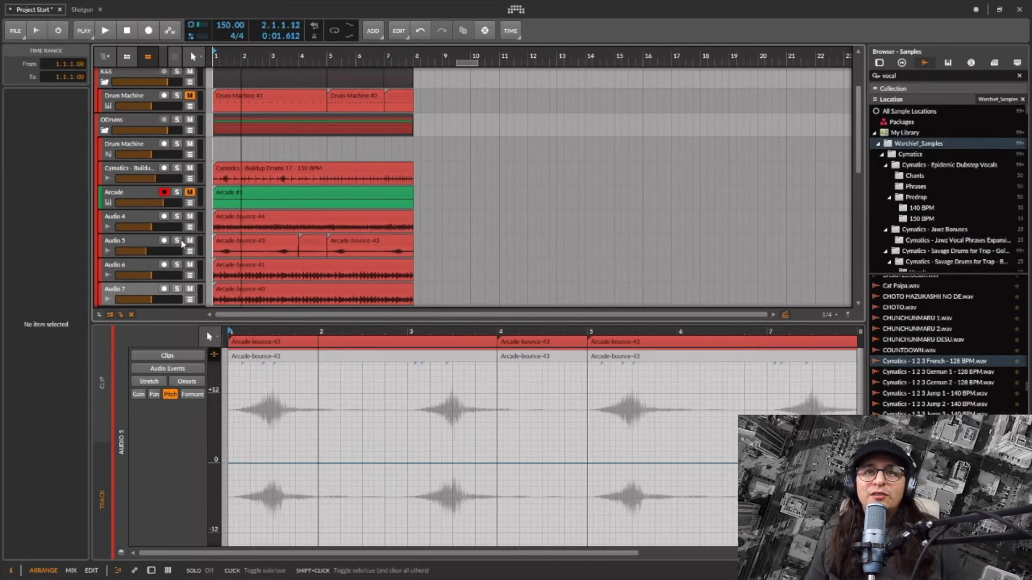
# Mute Audio 4, and solo the K&S Drum Machine together with the Cymatics buildup drums track
pyautogui.click(215, 222)
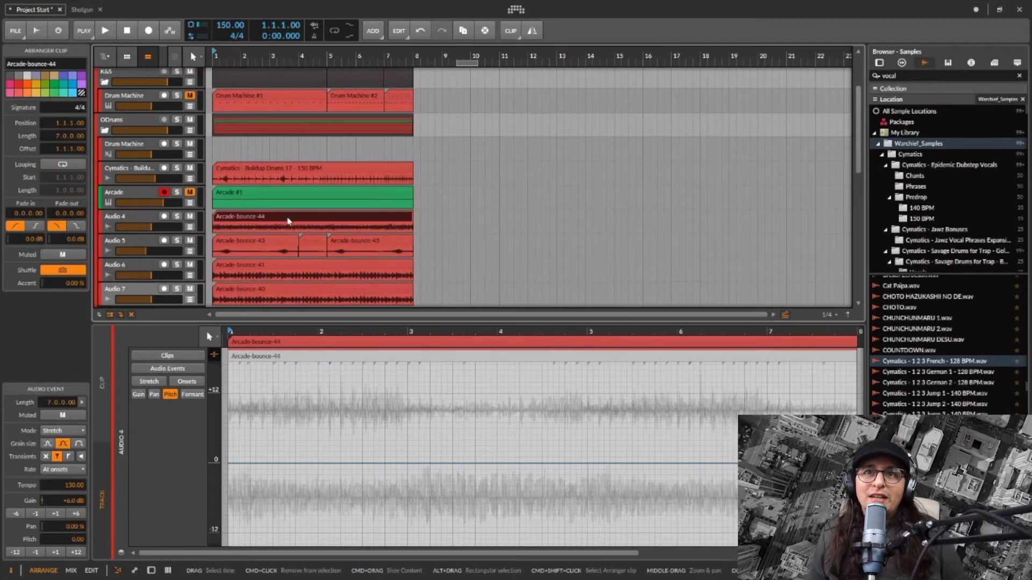
pyautogui.scroll(2, 256, 246)
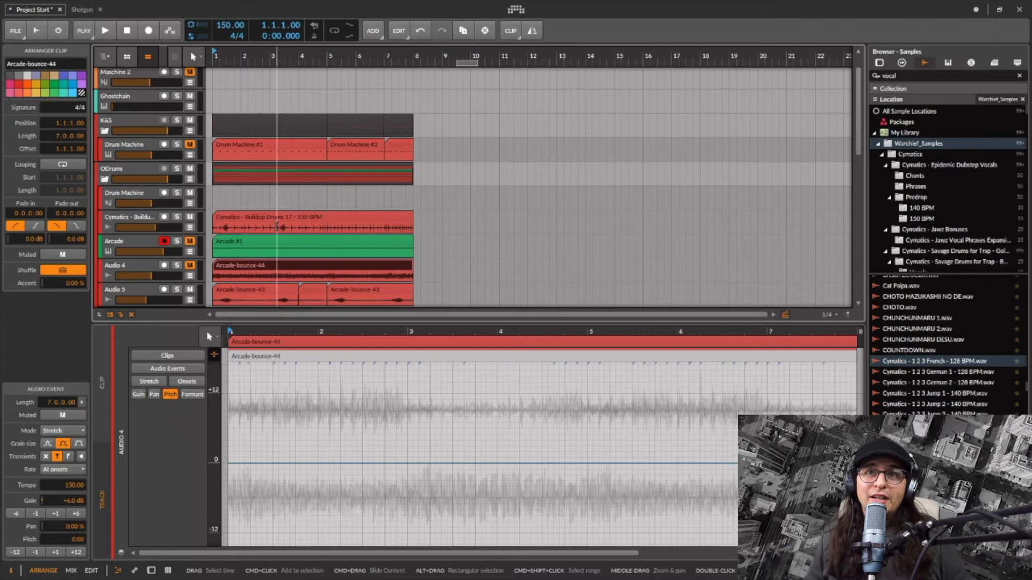
pyautogui.click(190, 144)
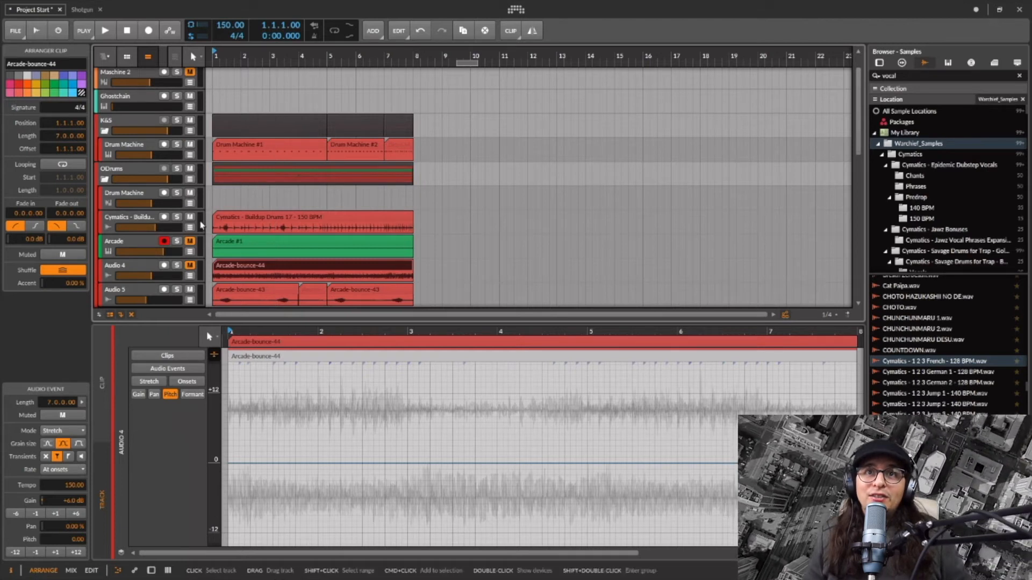
pyautogui.click(178, 217)
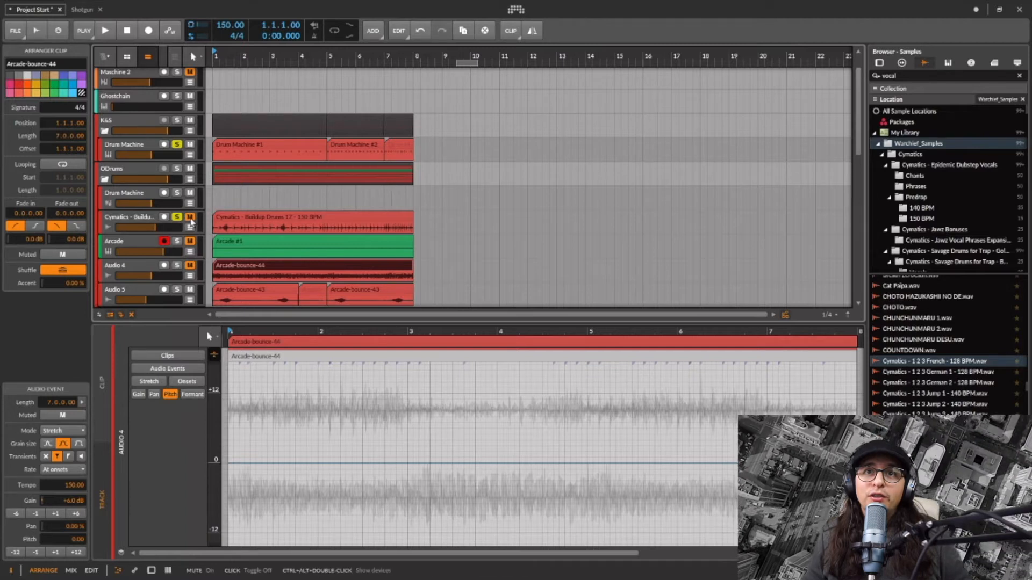
pyautogui.click(190, 145)
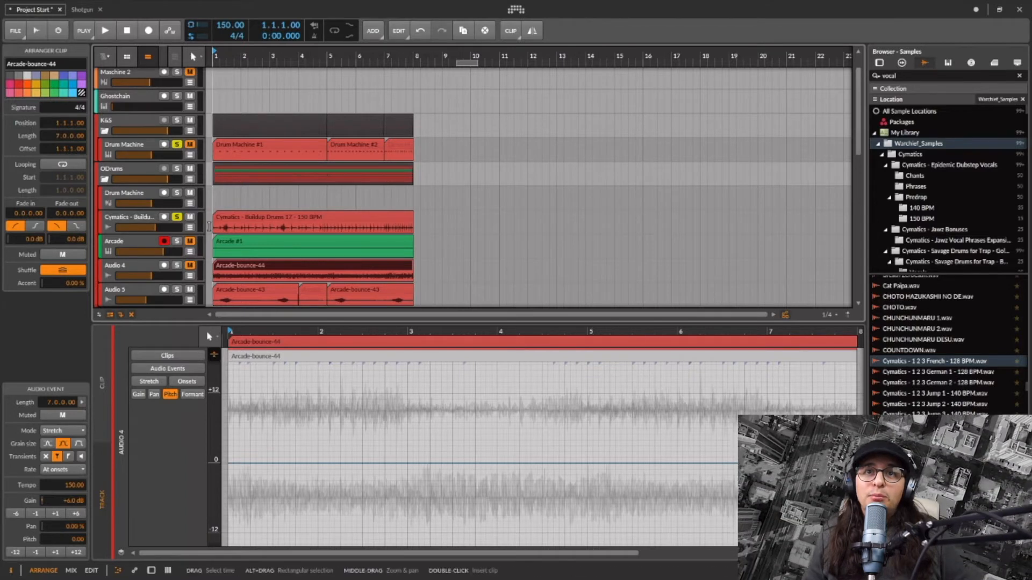
# Listen to the soloed Drum Machine and Cymatics buildup drums from the start to the end of the buildup
pyautogui.click(213, 228)
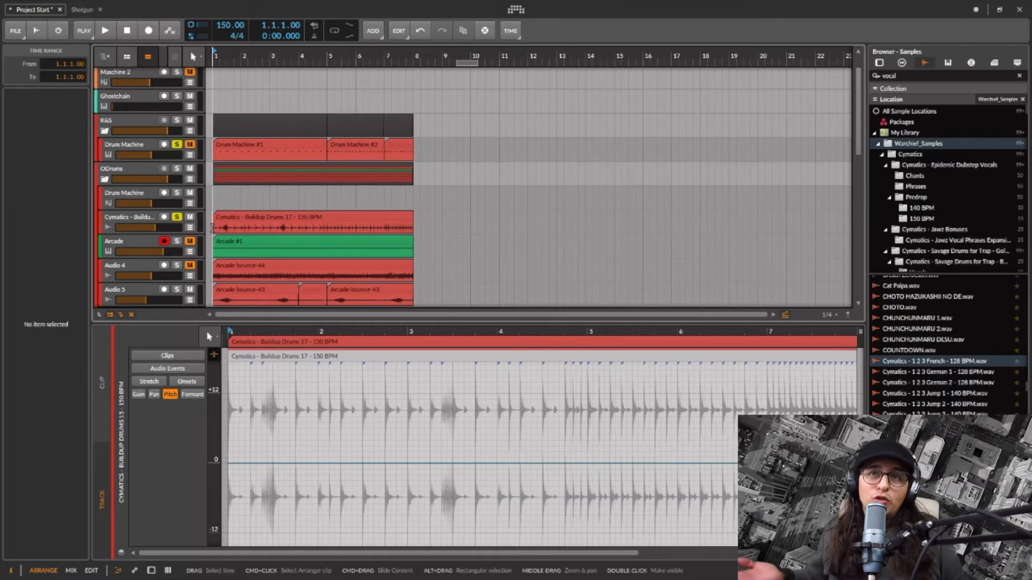
pyautogui.press('space')
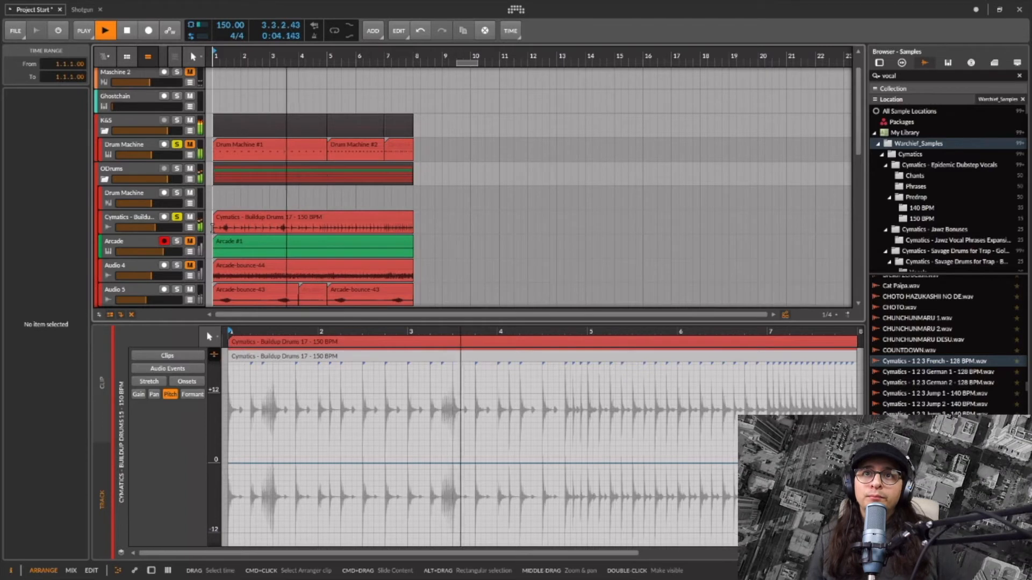
pyautogui.press('space')
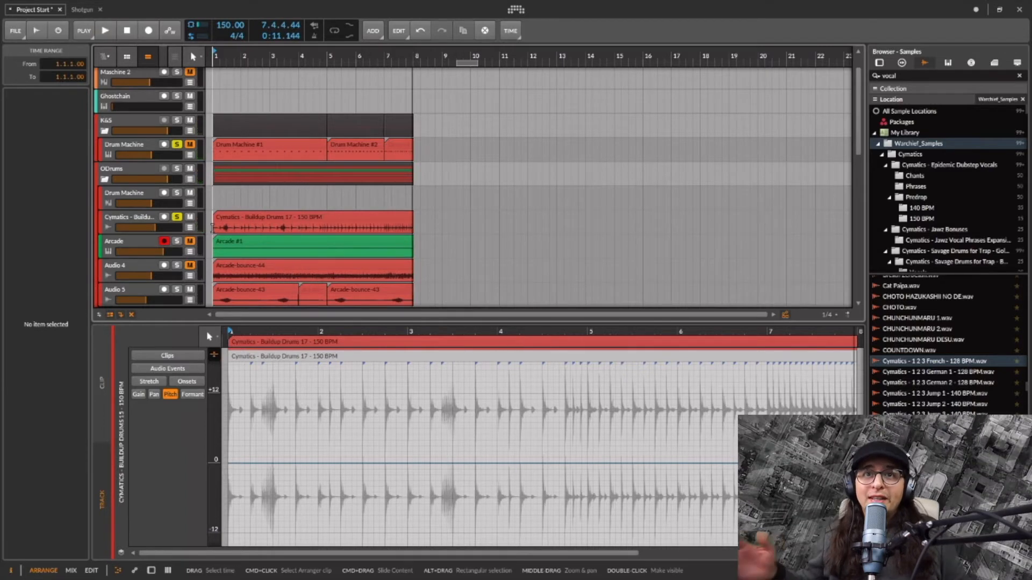
# Show the device chain of the Cymatics buildup drums track, replay the soloed drums, and release both solos
pyautogui.click(221, 200)
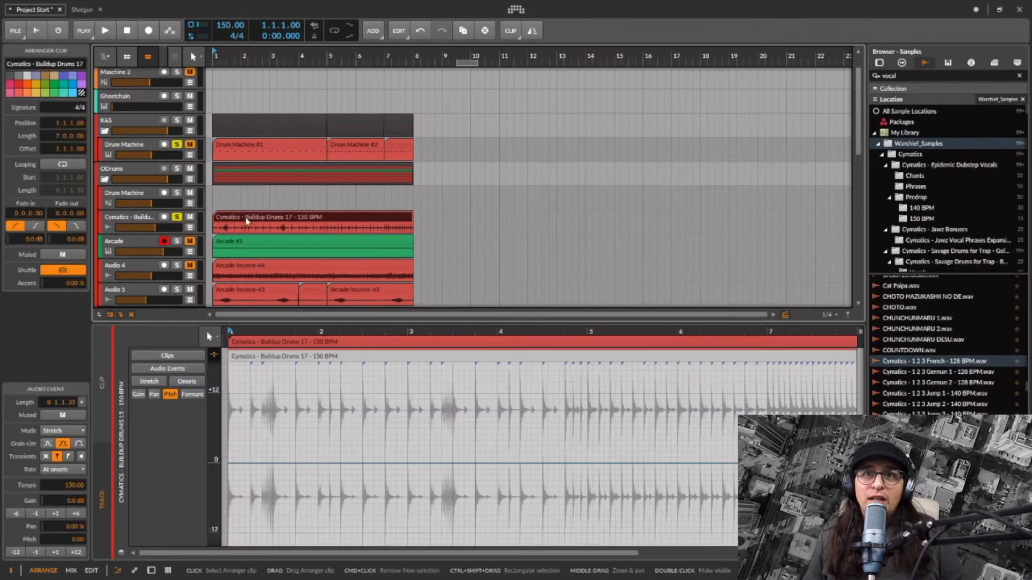
pyautogui.click(149, 219)
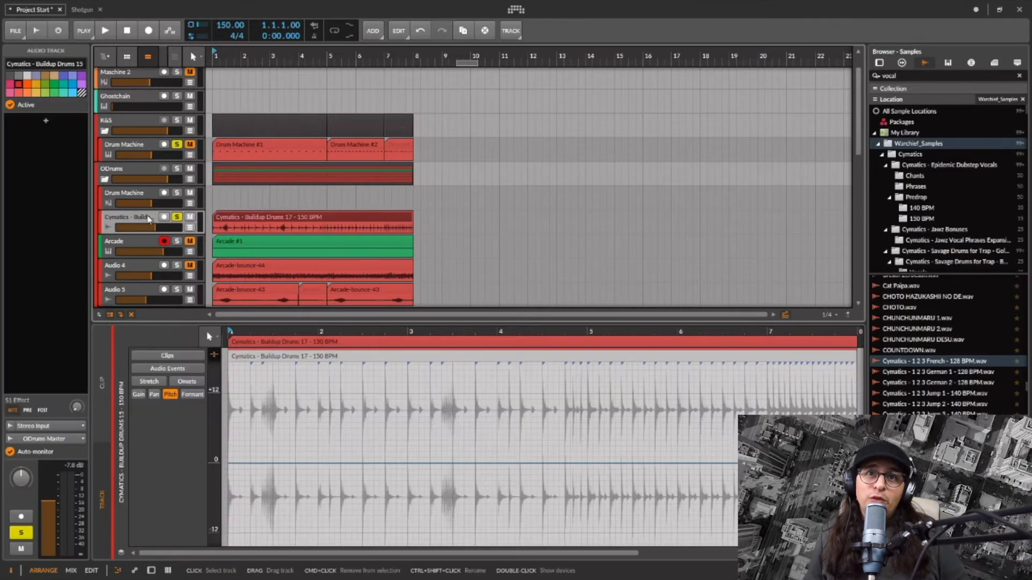
pyautogui.press('d')
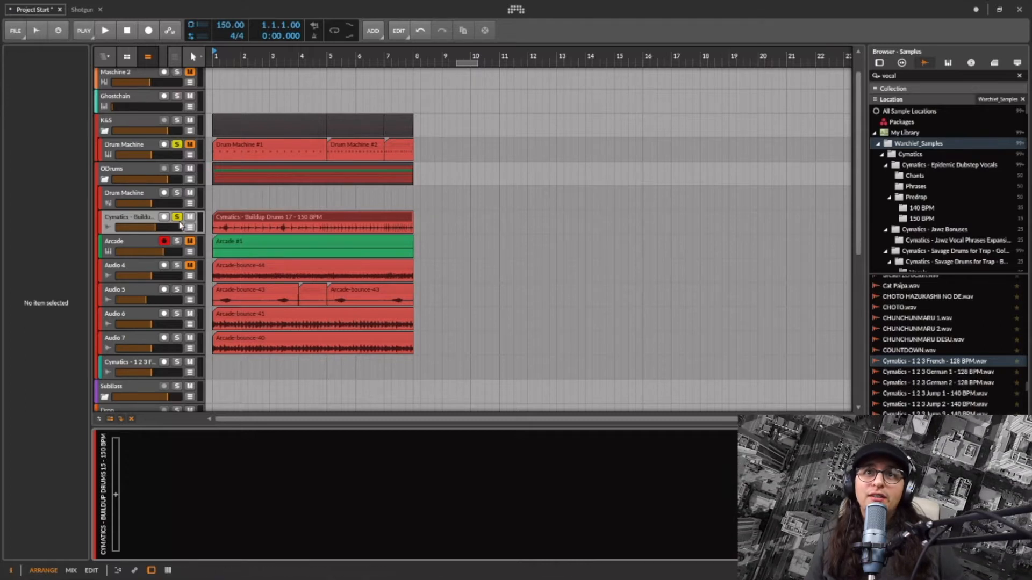
pyautogui.press('space')
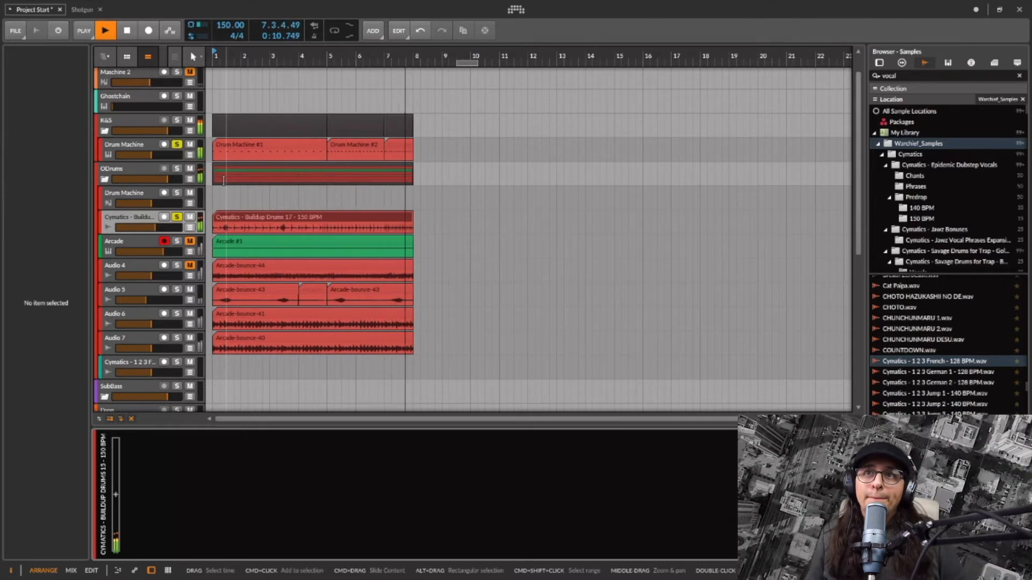
pyautogui.press('space')
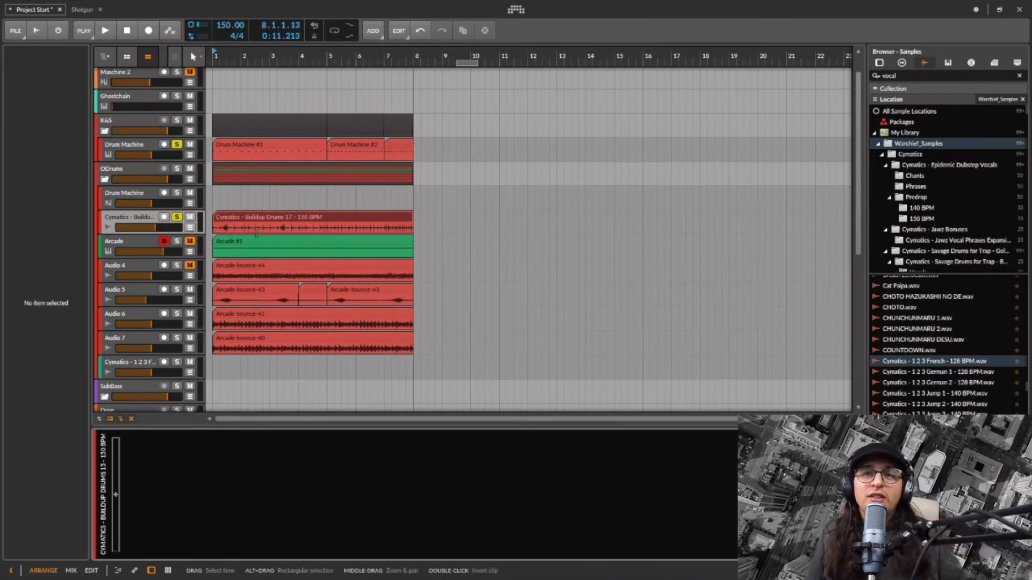
pyautogui.click(177, 217)
pyautogui.click(176, 144)
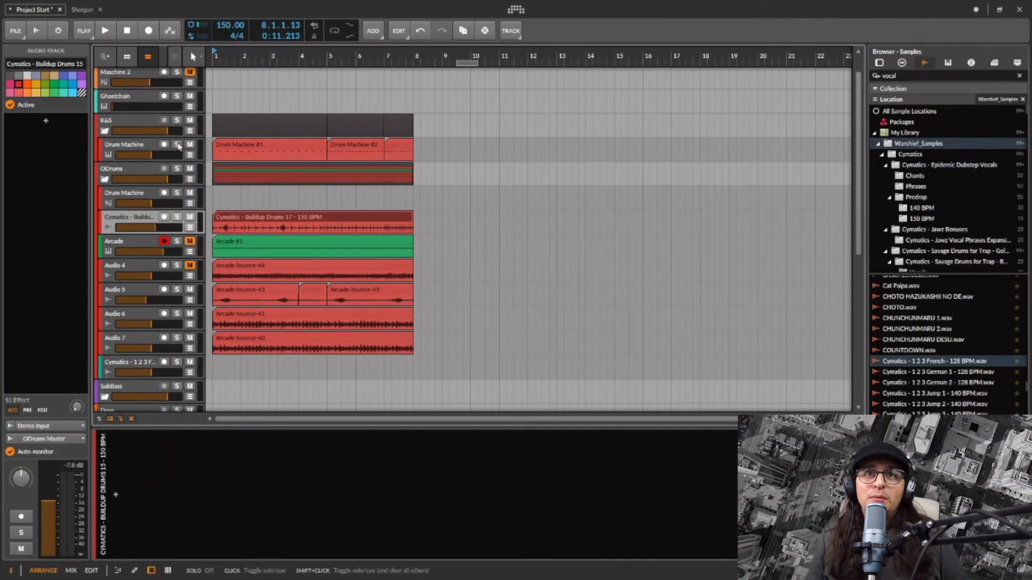
# Open the Arcade plug-in from the Arcade track and load the Moving Piano kit from the Chopped line
pyautogui.click(144, 250)
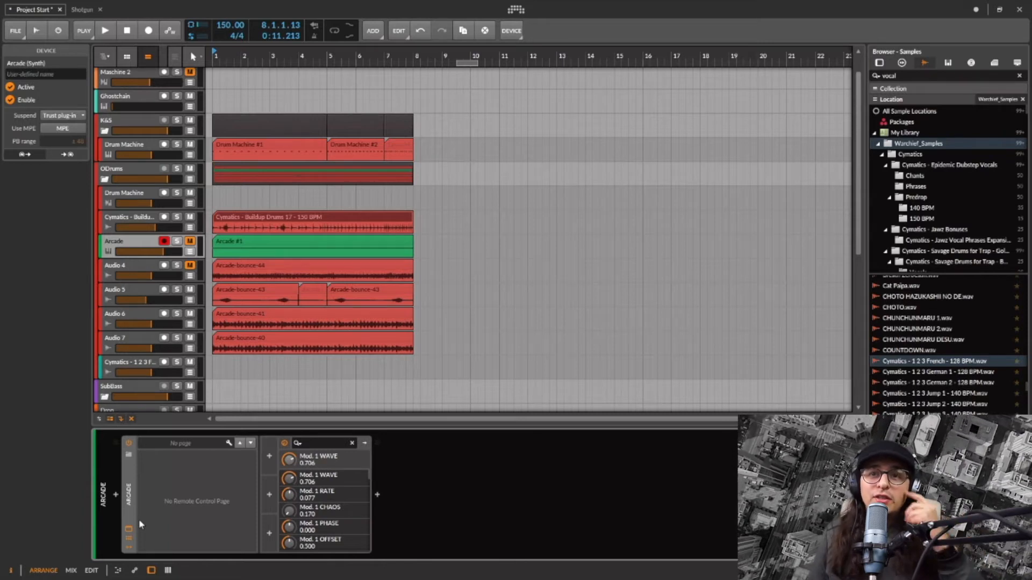
pyautogui.click(139, 520)
pyautogui.moveTo(799, 105); pyautogui.dragTo(732, 85)
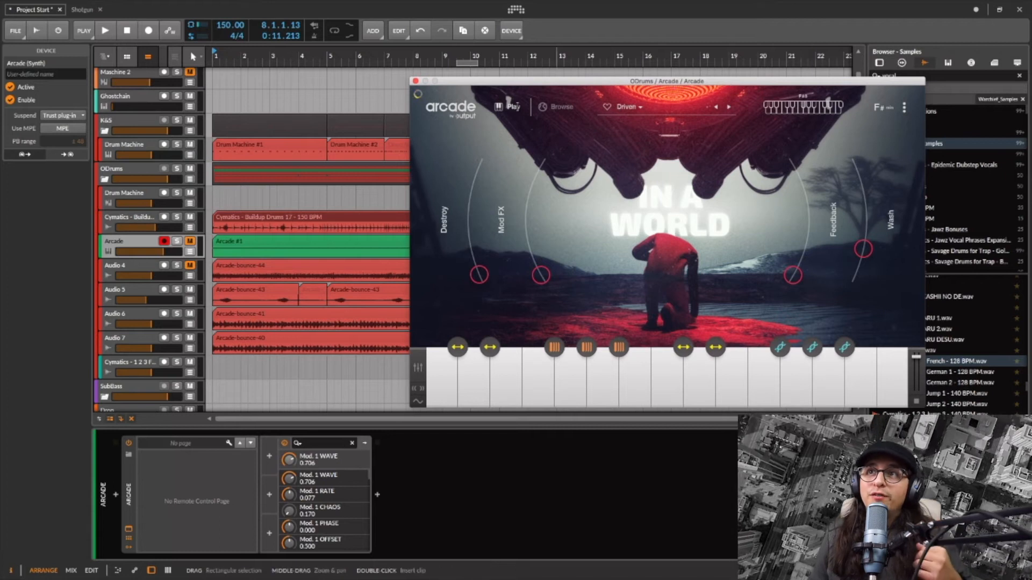
pyautogui.click(559, 107)
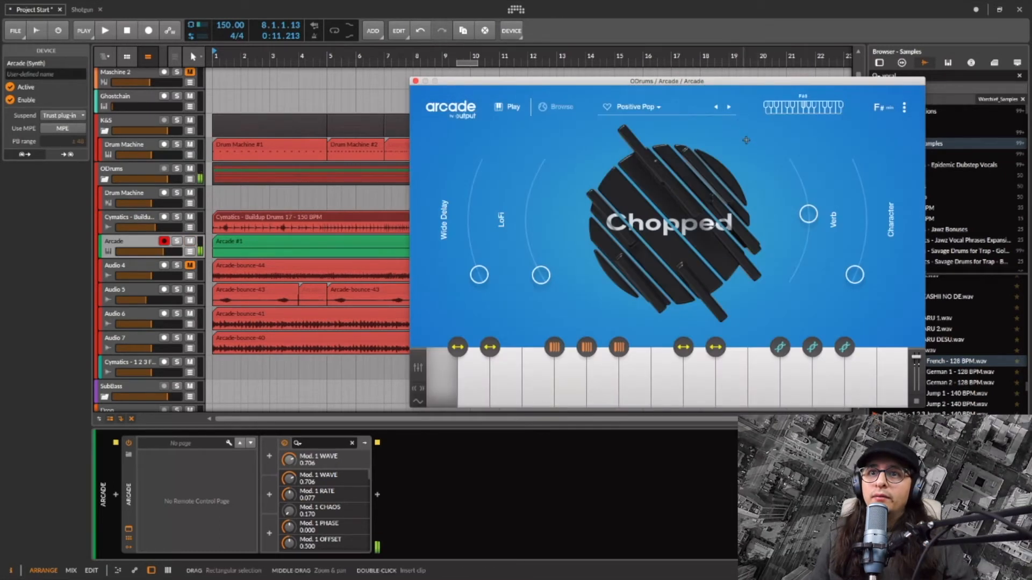
pyautogui.click(730, 108)
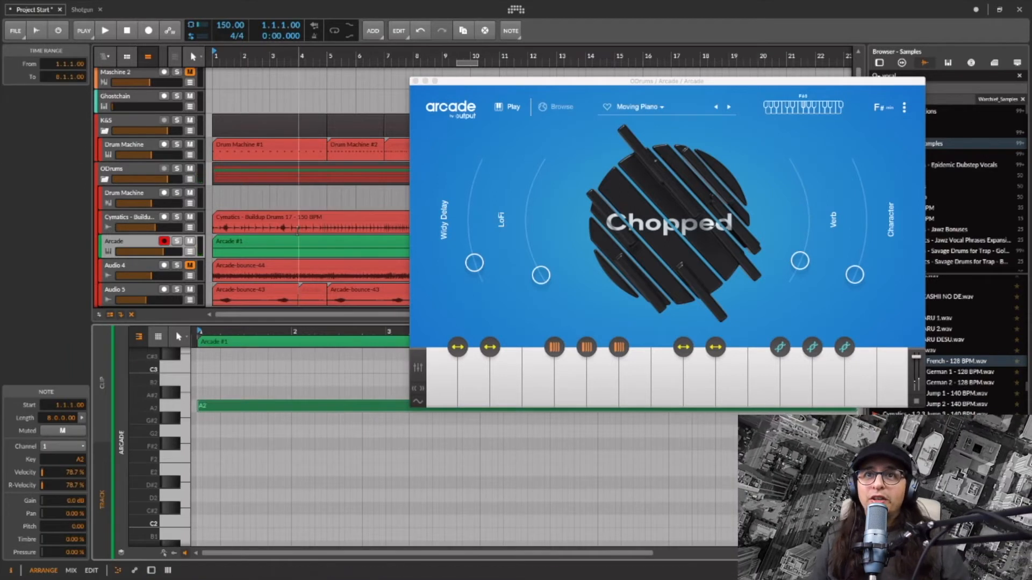
# Bounce the Arcade #1 clip to a new audio track with the Pre-Fader source at 24-bit
pyautogui.rightClick(299, 247)
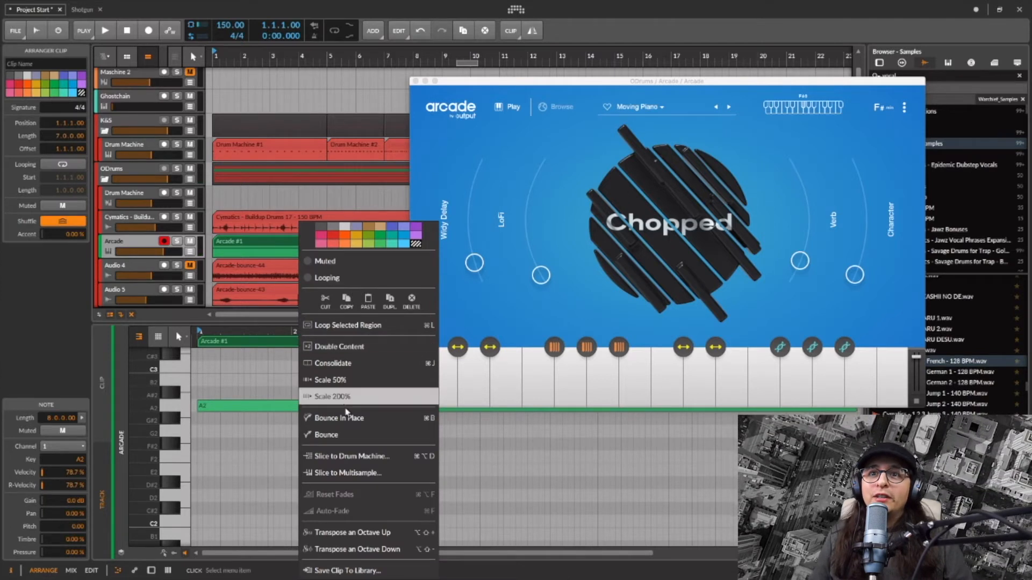
pyautogui.click(351, 435)
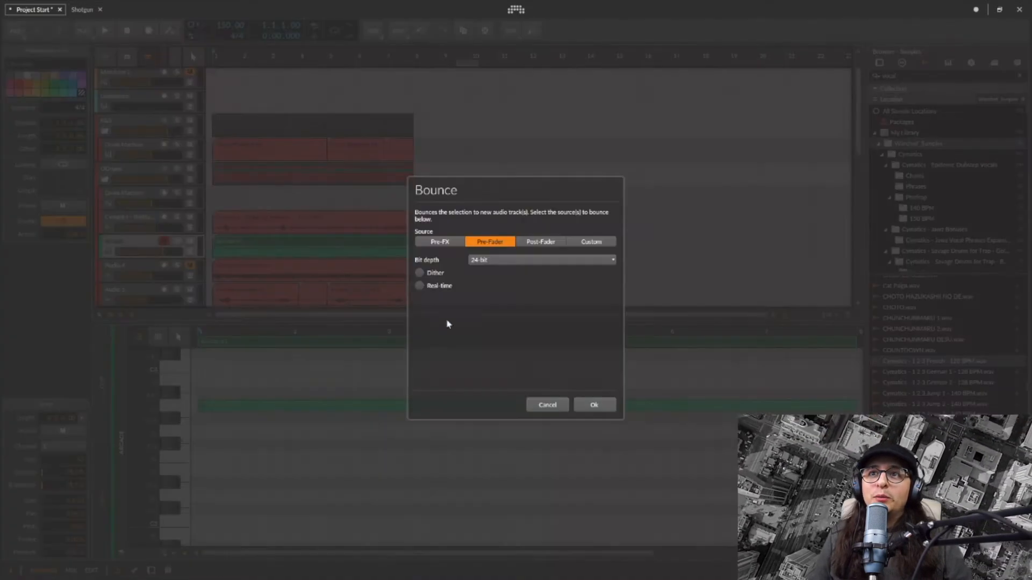
pyautogui.click(594, 404)
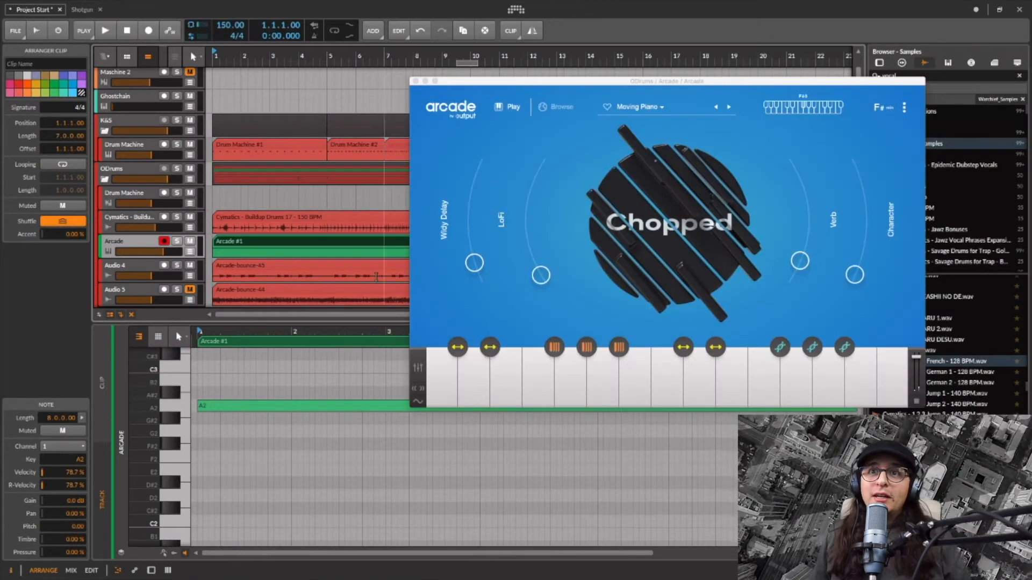
# Set the gain of the Arcade-bounce-45 clip on Audio 4 to +6 dB, and close the Arcade plug-in window
pyautogui.scroll(-2, 303, 247)
pyautogui.scroll(-1, 304, 247)
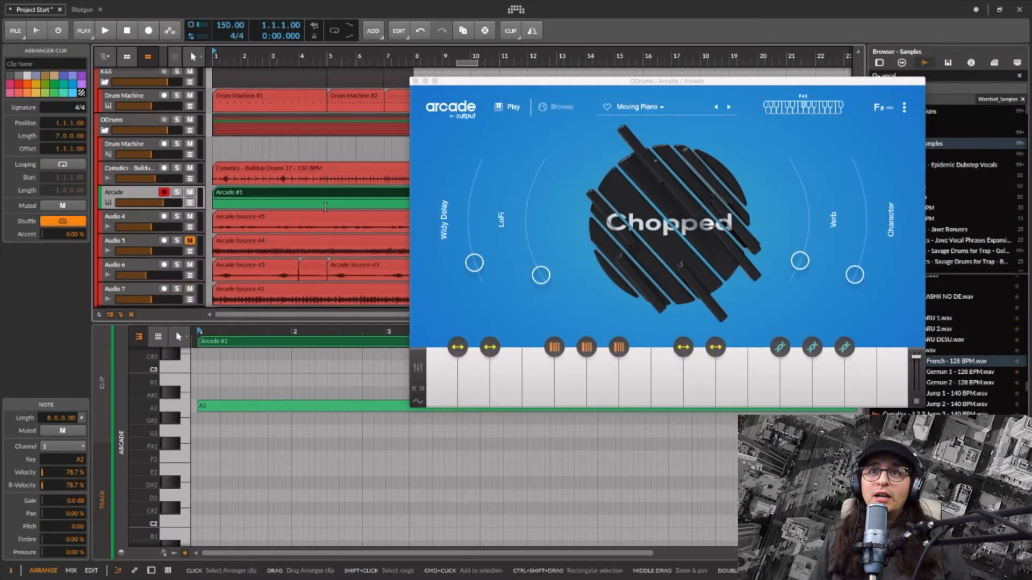
pyautogui.click(322, 222)
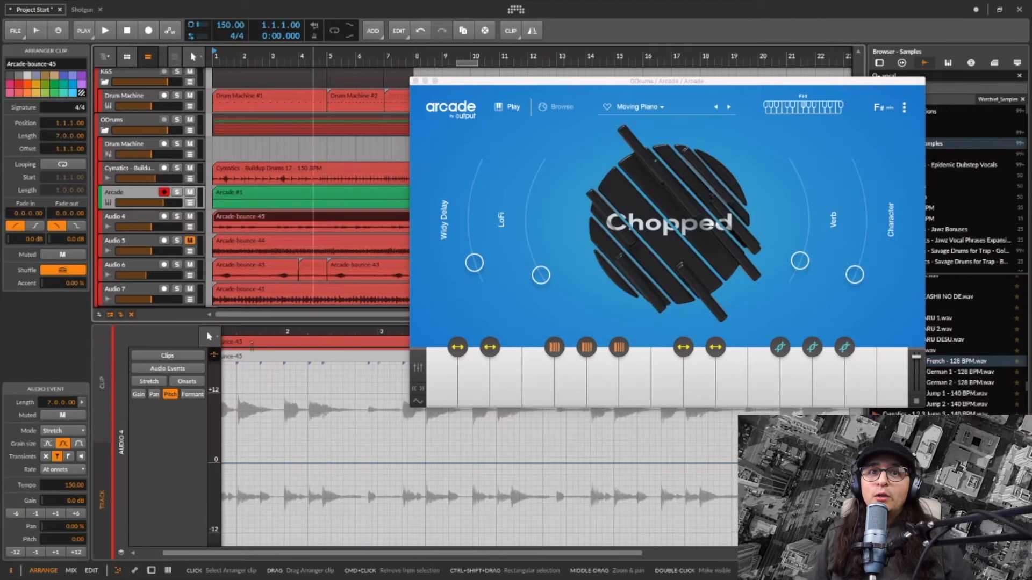
pyautogui.keyDown('super'); pyautogui.click(71, 500); pyautogui.keyUp('super')
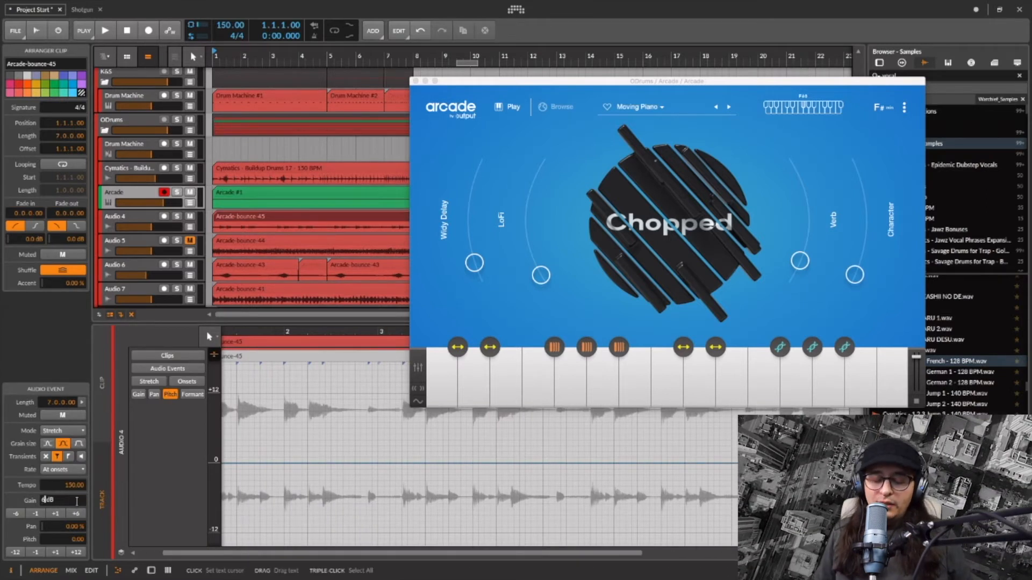
pyautogui.write('6')
pyautogui.press('Return')
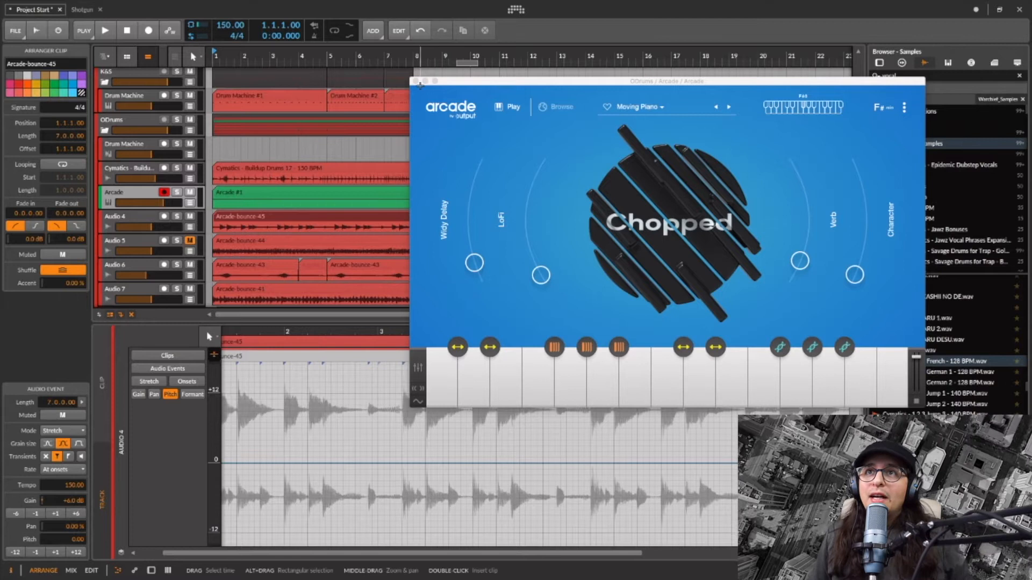
pyautogui.click(416, 81)
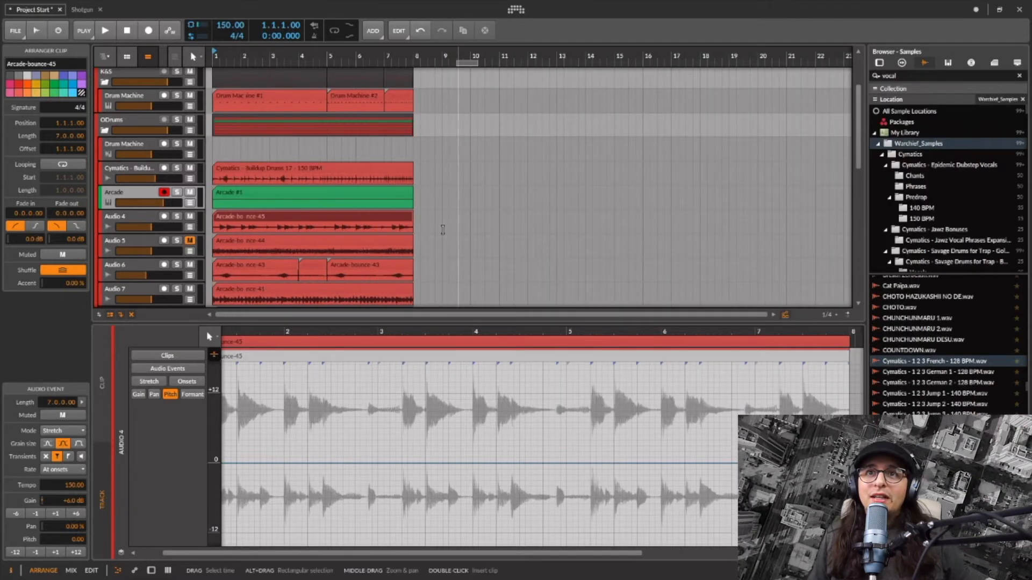
# Mute the Arcade track and listen to the layered buildup from the start
pyautogui.scroll(-2, 300, 238)
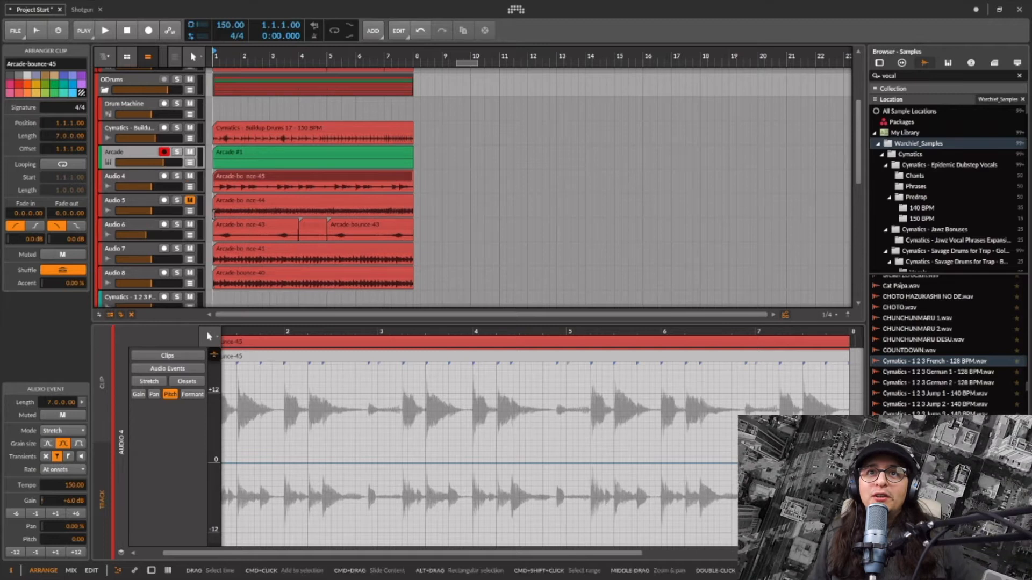
pyautogui.click(201, 200)
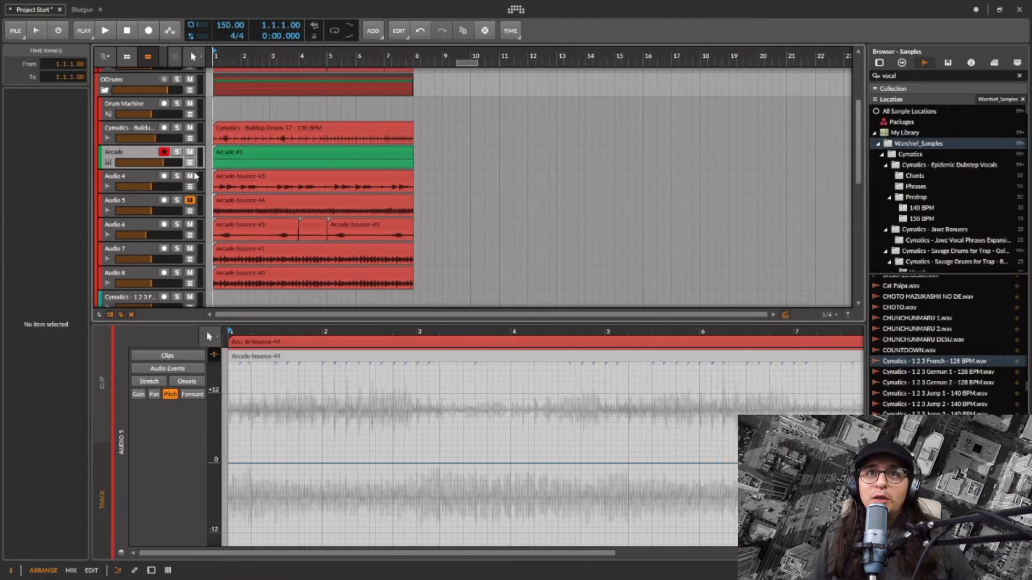
pyautogui.press('space')
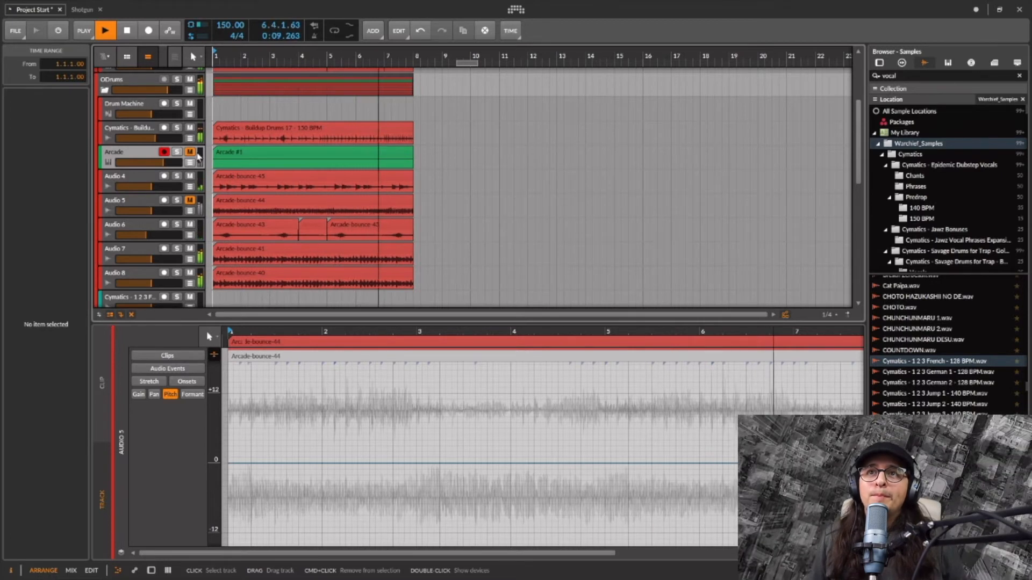
pyautogui.press('space')
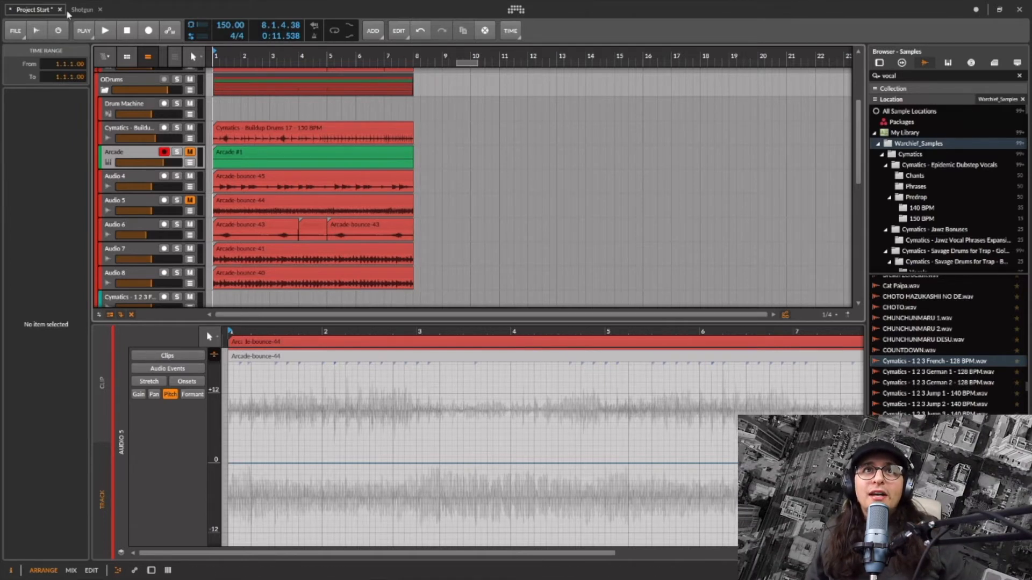
# Switch to the Shotgun project and activate its audio engine
pyautogui.click(84, 9)
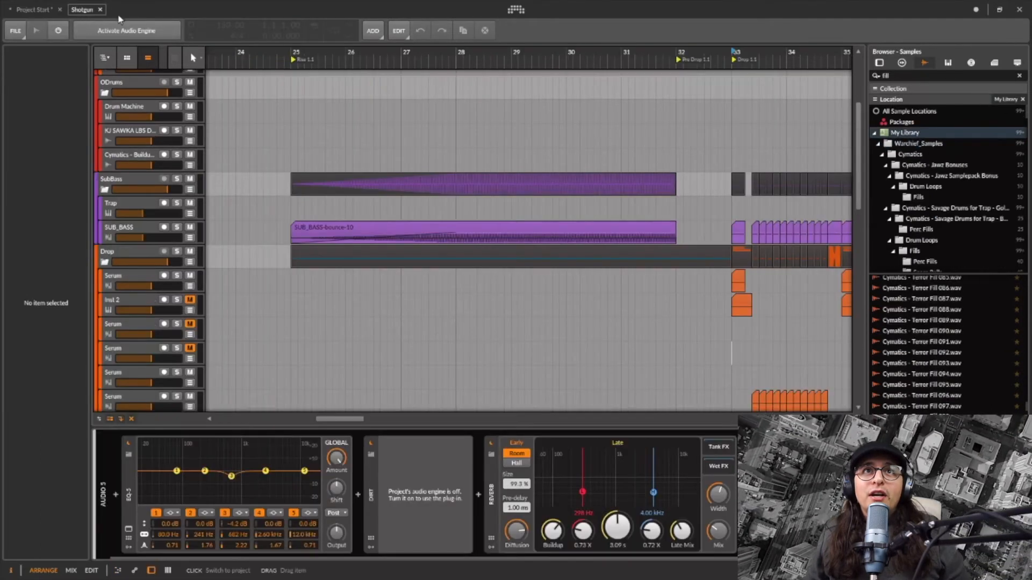
pyautogui.click(127, 31)
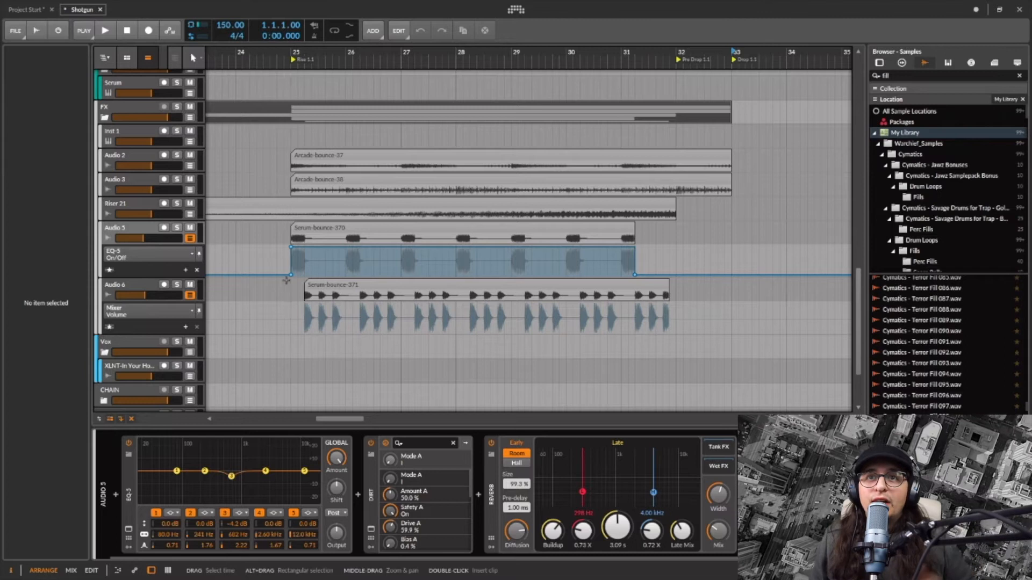
# Solo the Audio 6 track and listen to the Serum-bounce-371 clip from 30.2.1
pyautogui.click(581, 302)
pyautogui.click(177, 285)
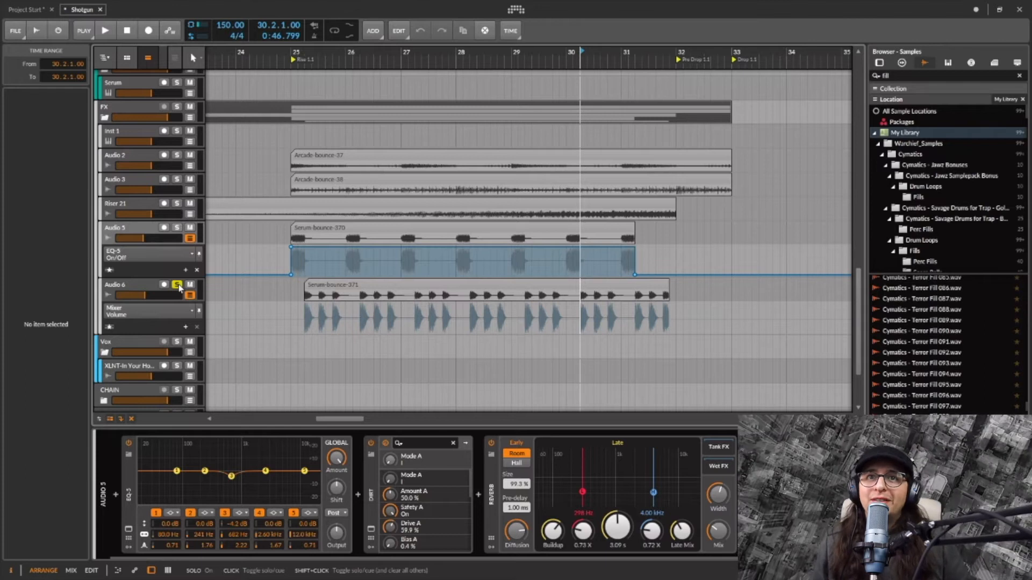
pyautogui.press('space')
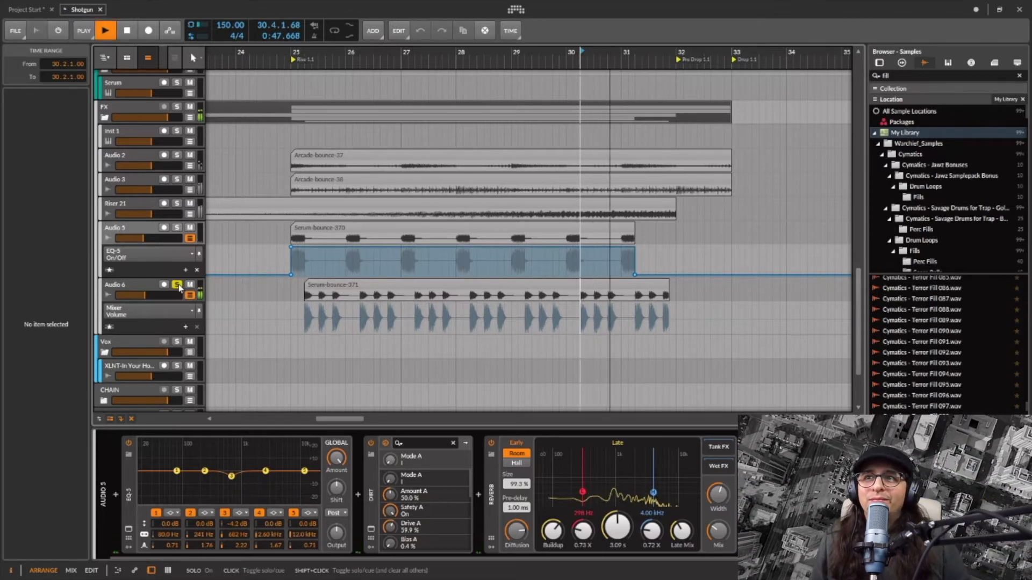
# Show the Master track's device chain and select its Peak Limiter
pyautogui.scroll(-3, 129, 297)
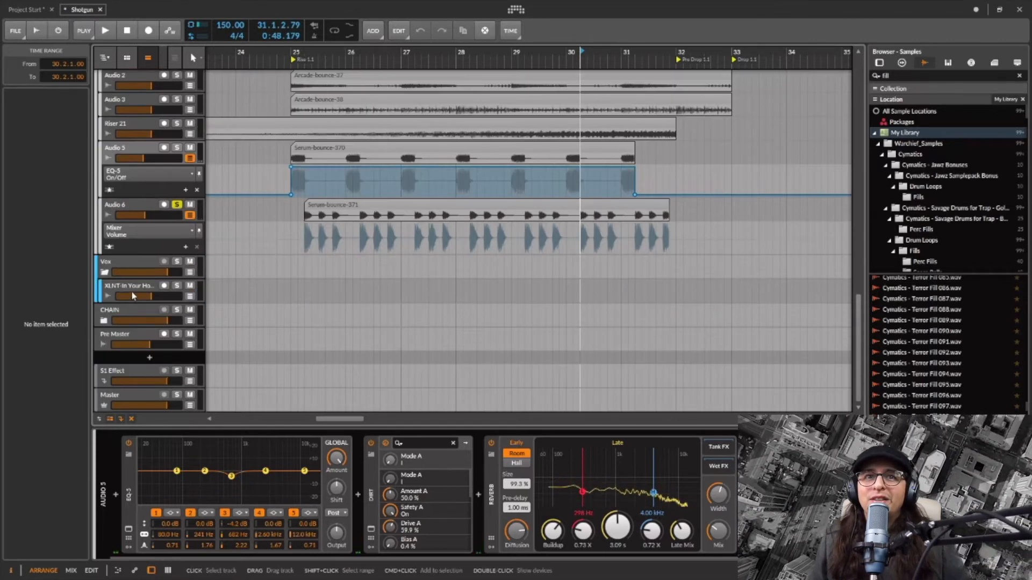
pyautogui.click(140, 400)
pyautogui.click(117, 496)
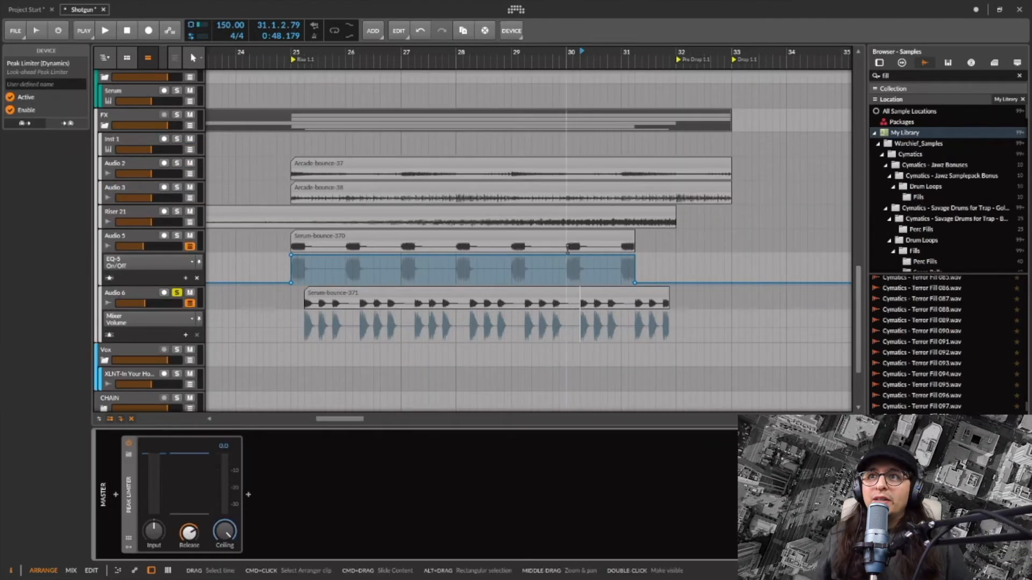
# Solo Audio 5 together with Audio 6 and listen to both Serum bounces from bar 30
pyautogui.click(567, 249)
pyautogui.click(178, 237)
pyautogui.press('space')
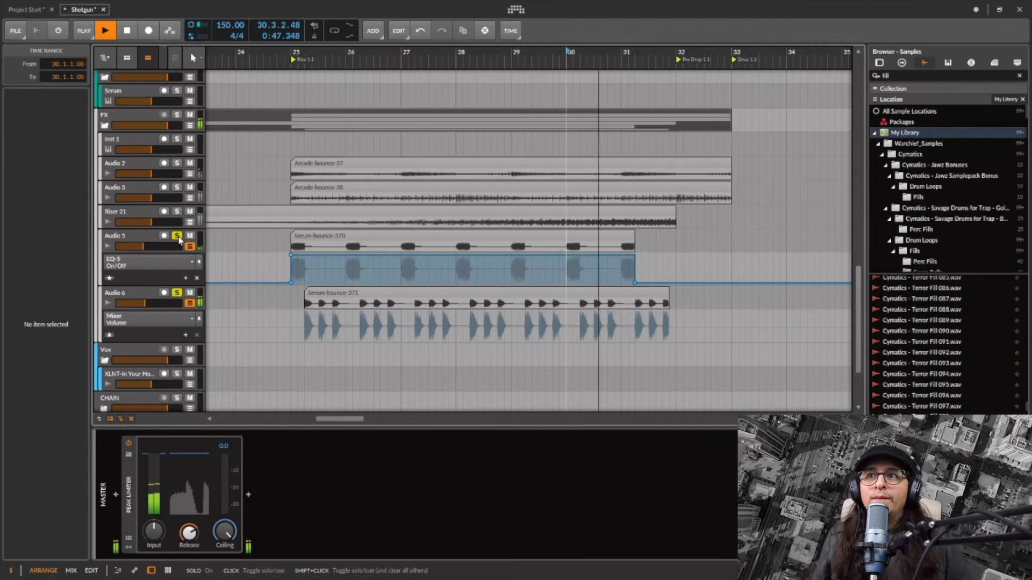
pyautogui.press('space')
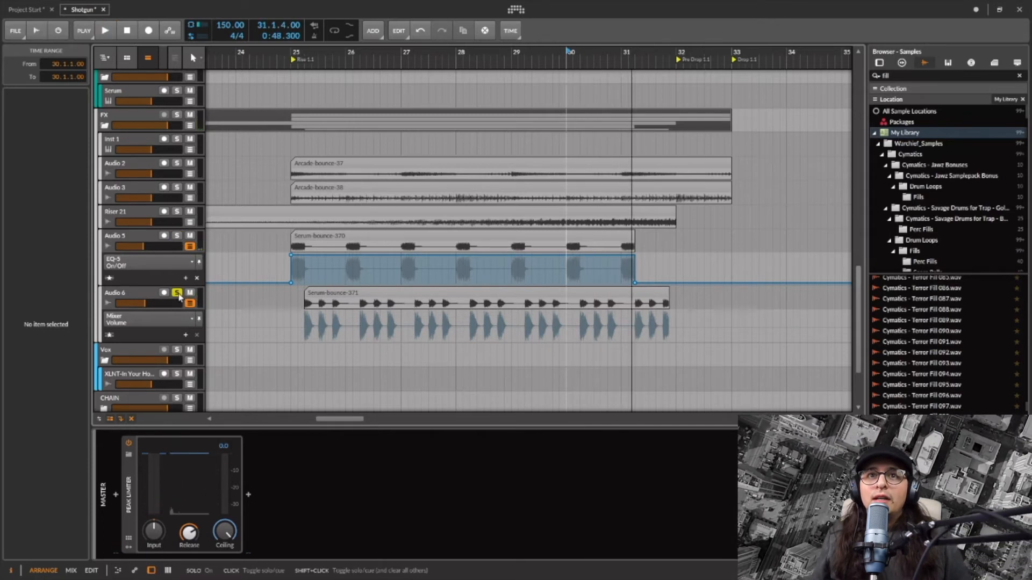
# Play the arrangement from the Rise 1.1 marker at bar 25, following the SUB_BASS clip towards the drop
pyautogui.scroll(5, 392, 253)
pyautogui.scroll(6, 392, 252)
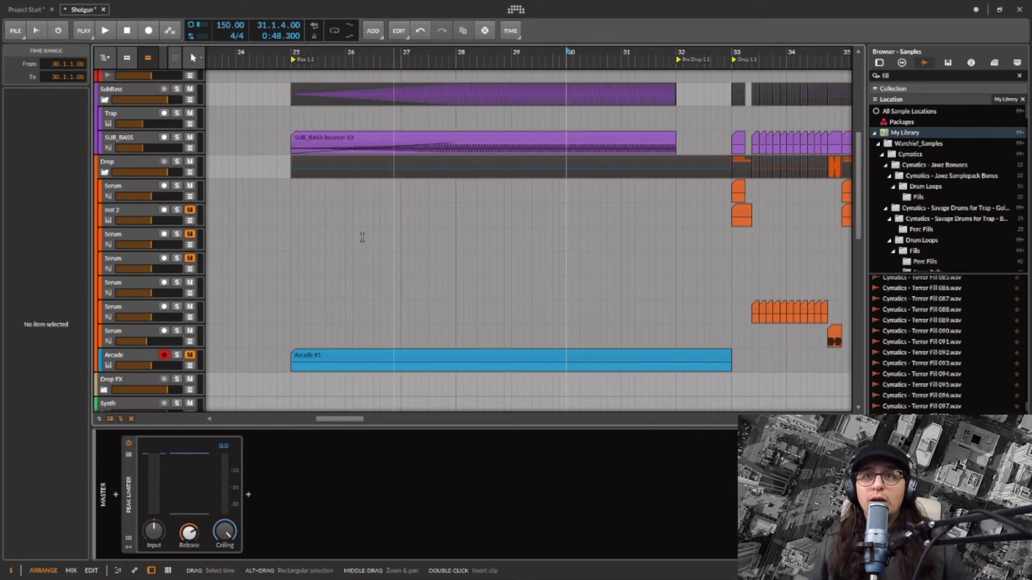
pyautogui.click(290, 196)
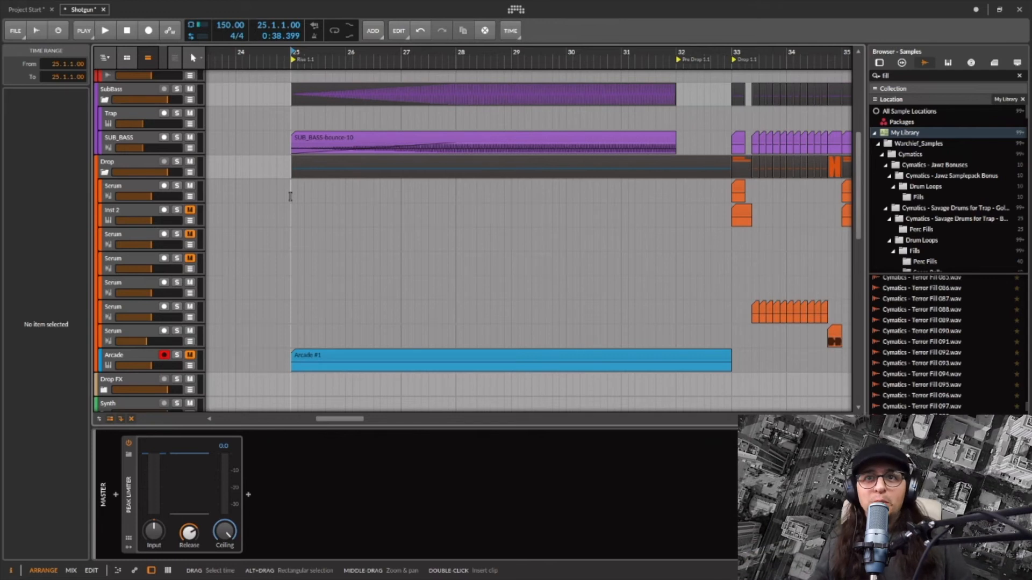
pyautogui.press('space')
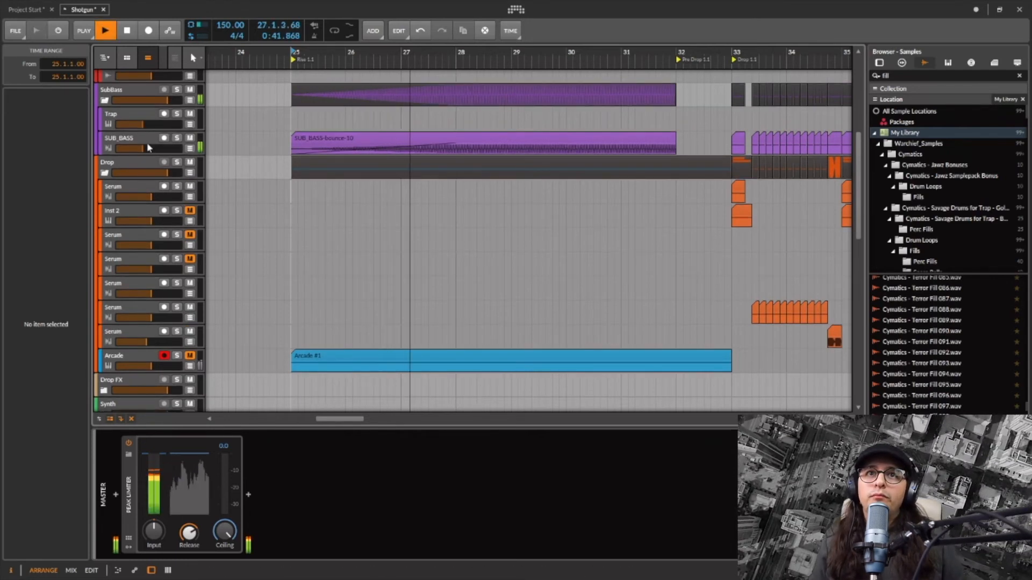
pyautogui.scroll(3, 256, 218)
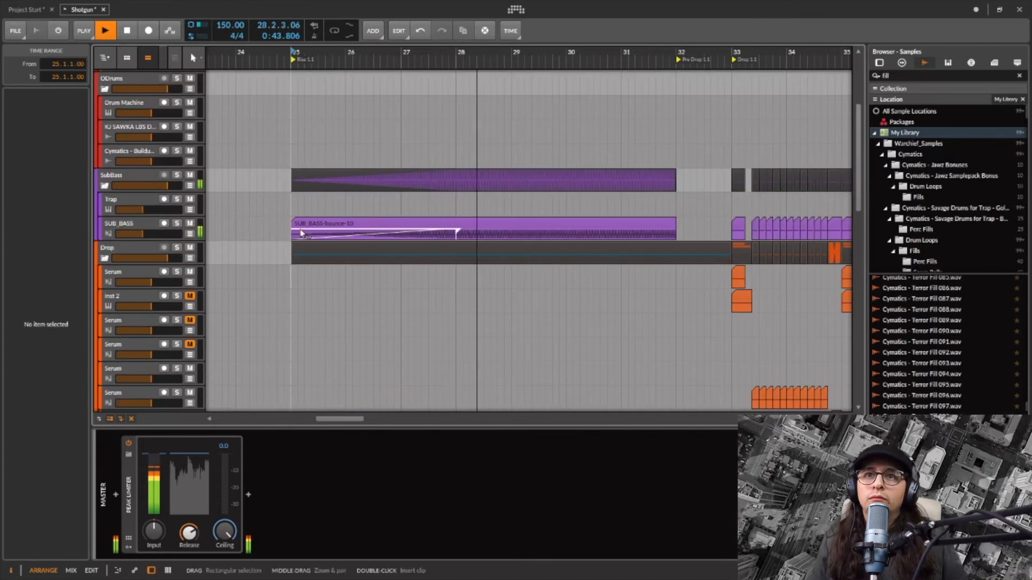
pyautogui.hscroll(3, 316, 208)
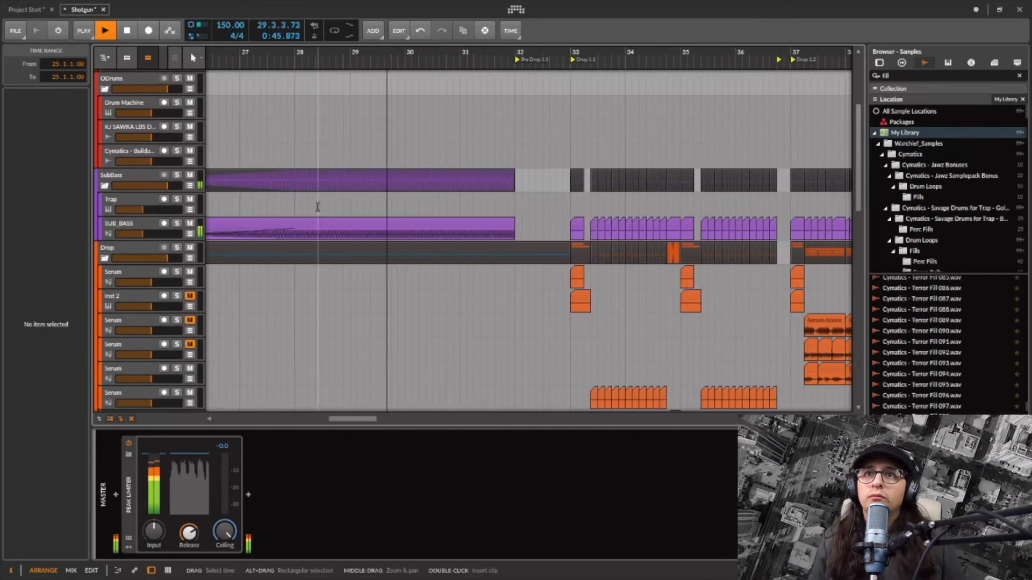
pyautogui.hscroll(2, 317, 208)
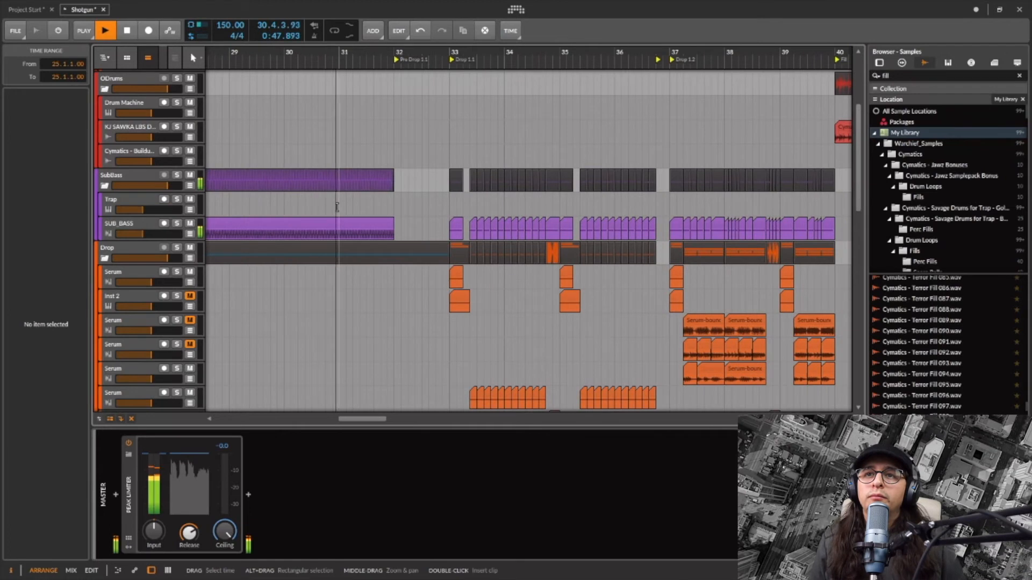